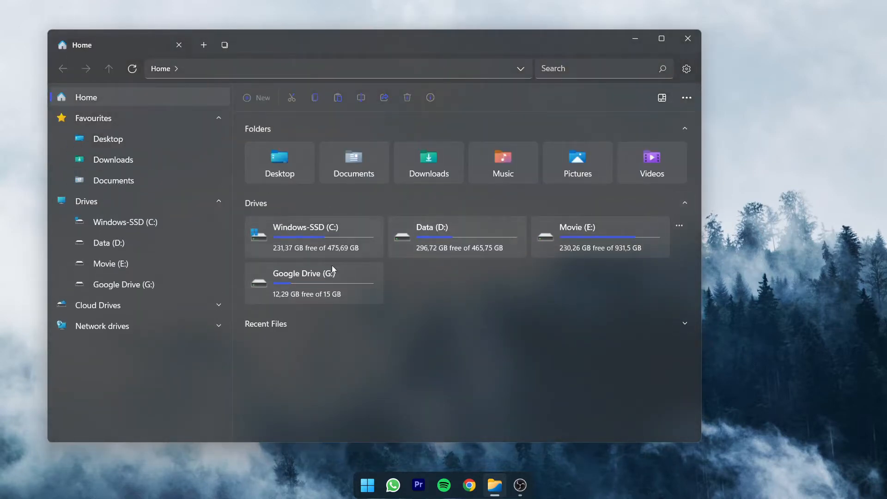
Browse the Data (D:) drive, add a second tab showing Home, and switch between the two tabs
left_click(439, 238)
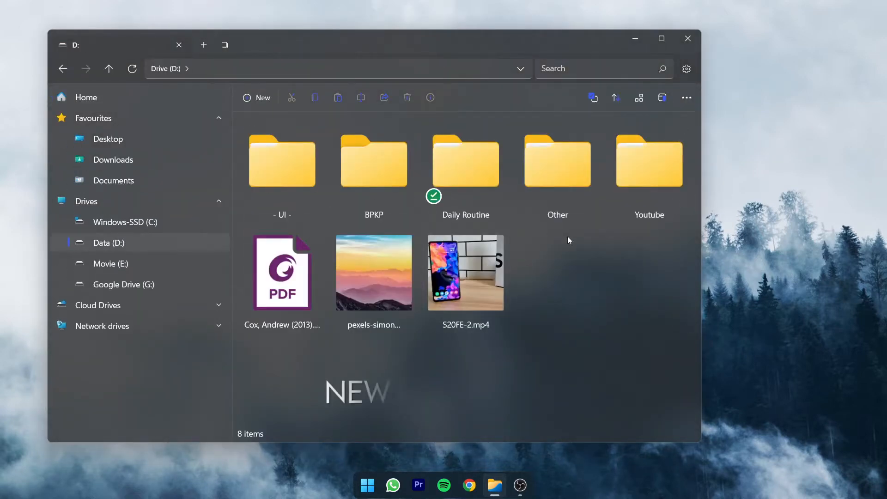
left_click(205, 46)
left_click(126, 42)
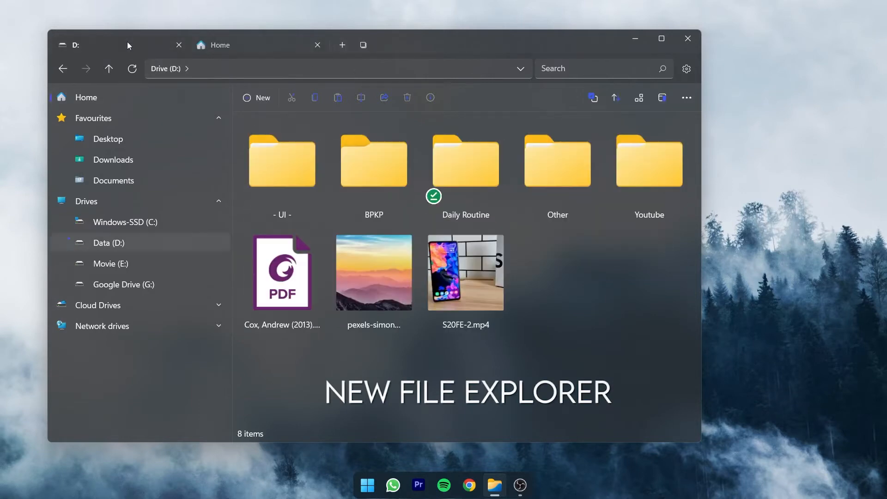
left_click(217, 44)
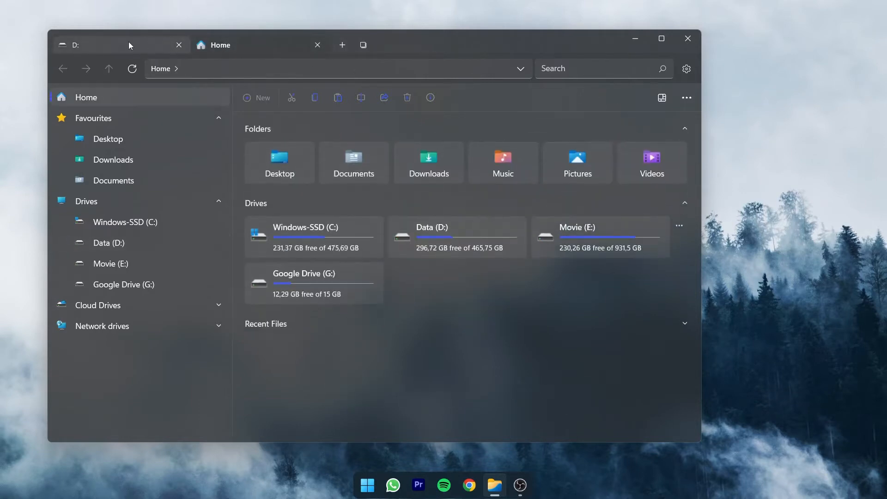
left_click(129, 42)
Quick-preview the PDF on the D: drive, browse to its third page, and close the preview
left_click(319, 283)
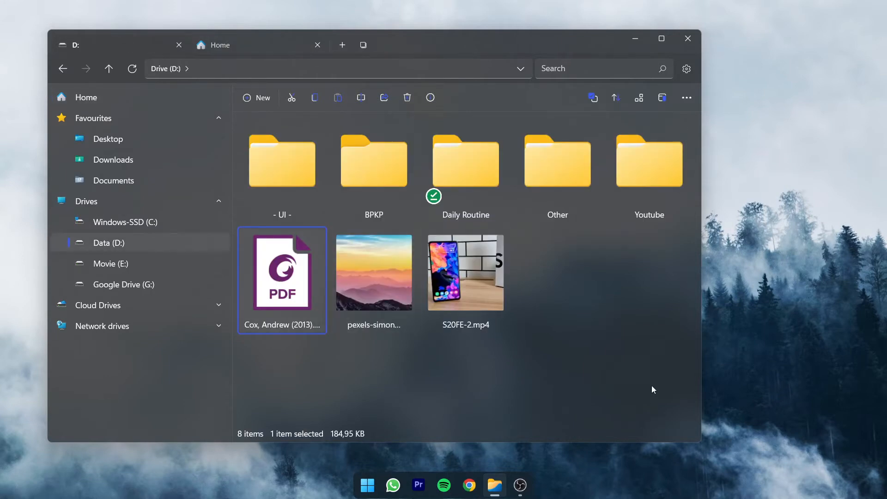
key("space")
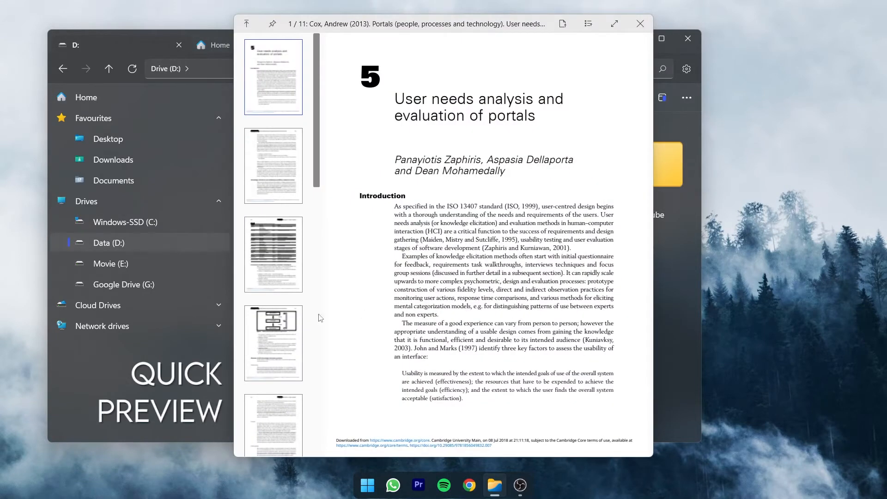
left_click(275, 233)
left_click(270, 168)
left_click(272, 219)
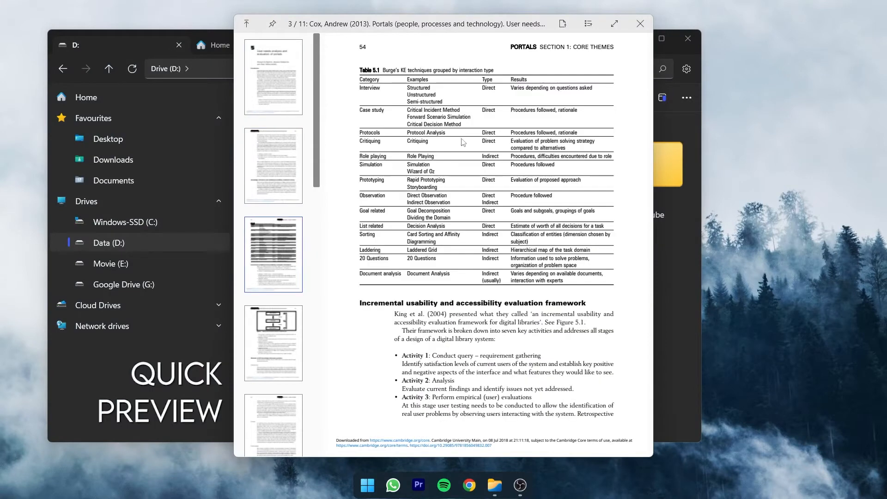
left_click(645, 31)
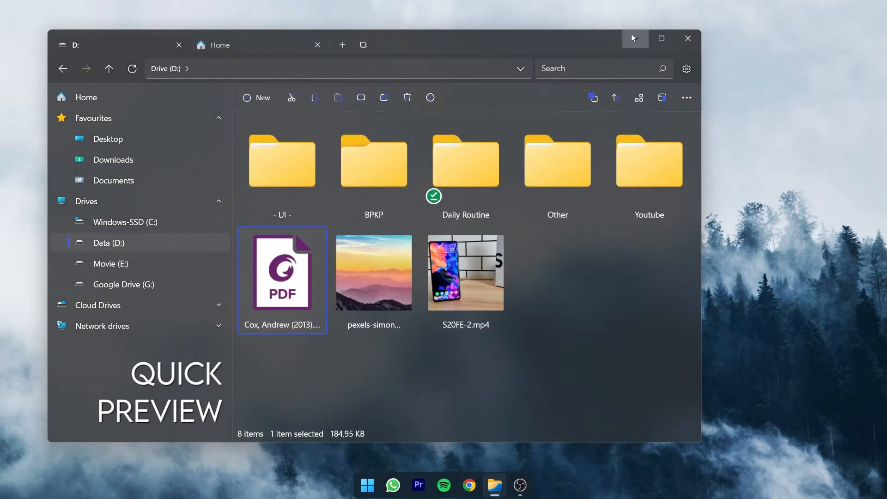
Quick-preview the mountain sunset image beside the PDF and close the preview
left_click(401, 253)
key("space")
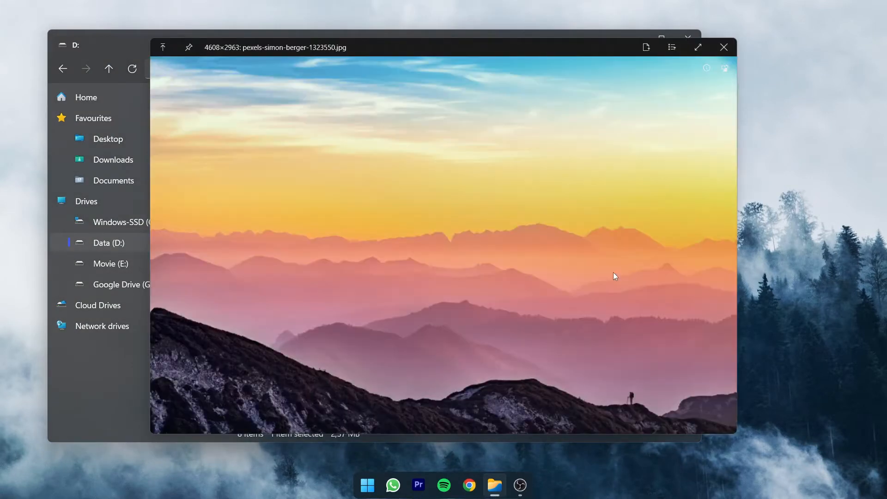
key("space")
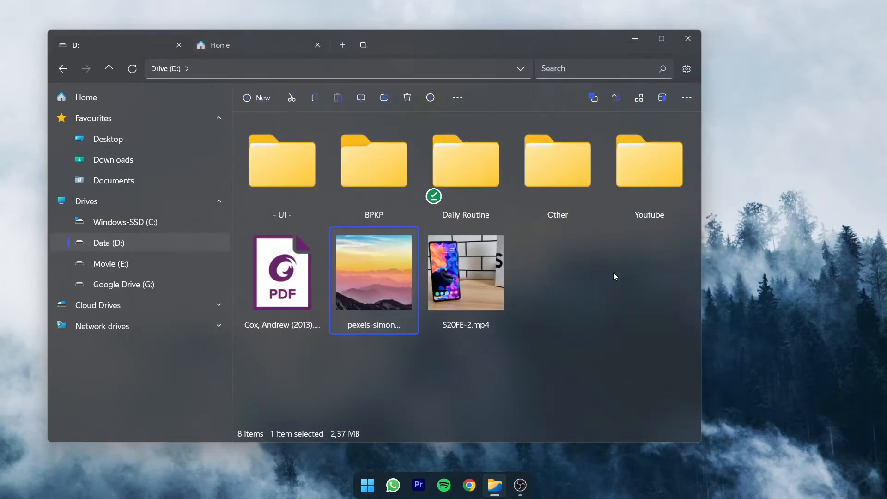
Quick-preview the S20FE-2.mp4 video, close the preview, and minimize the file explorer
left_click(498, 269)
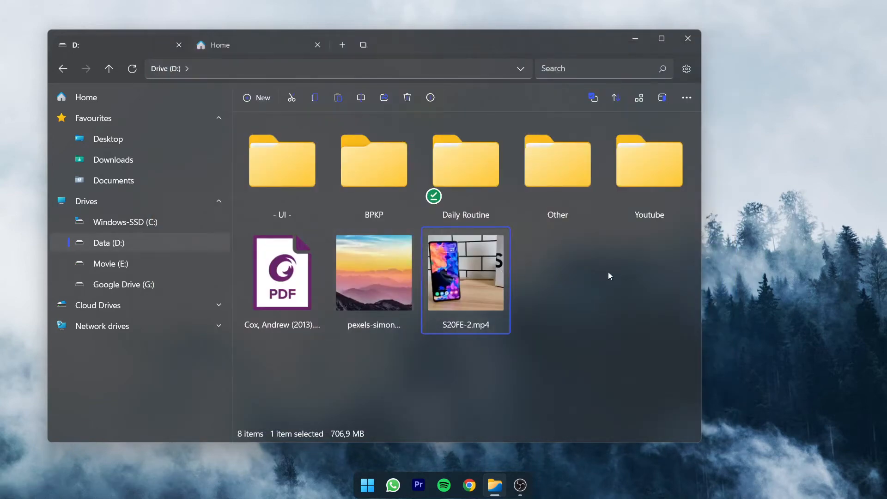
key("space")
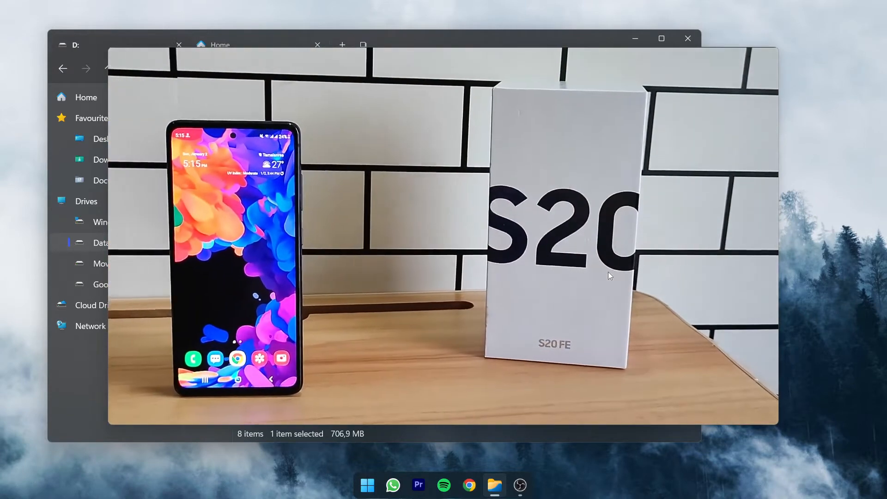
key("space")
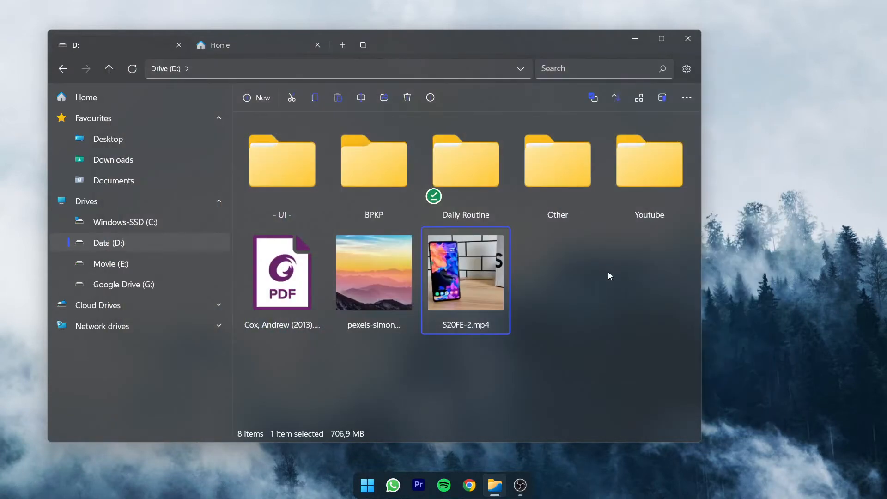
left_click(643, 42)
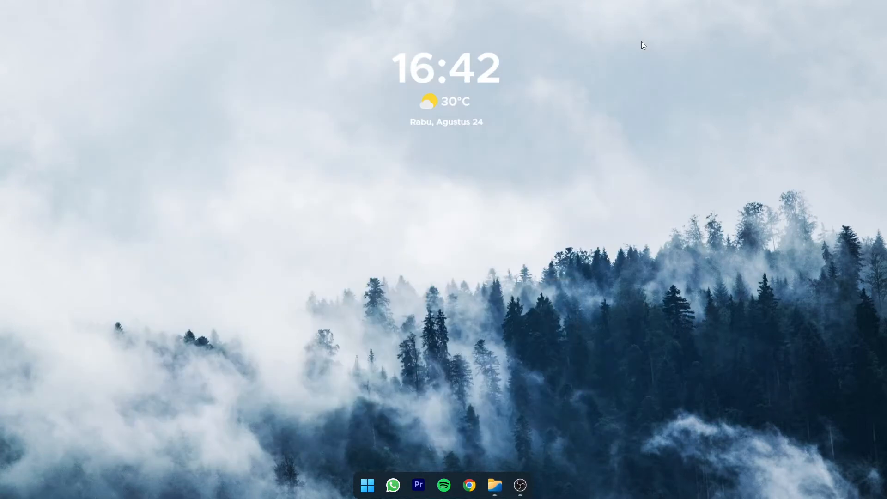
Raise and lower the system volume repeatedly on the empty desktop to display the volume flyout
key("XF86AudioRaiseVolume")
key("XF86AudioRaiseVolume")
key("XF86AudioRaiseVolume")
key("XF86AudioRaiseVolume")
key("XF86AudioRaiseVolume")
key("XF86AudioRaiseVolume")
key("XF86AudioLowerVolume")
key("XF86AudioLowerVolume")
key("XF86AudioLowerVolume")
key("XF86AudioLowerVolume")
key("XF86AudioLowerVolume")
key("XF86AudioLowerVolume")
key("XF86AudioLowerVolume")
key("XF86AudioLowerVolume")
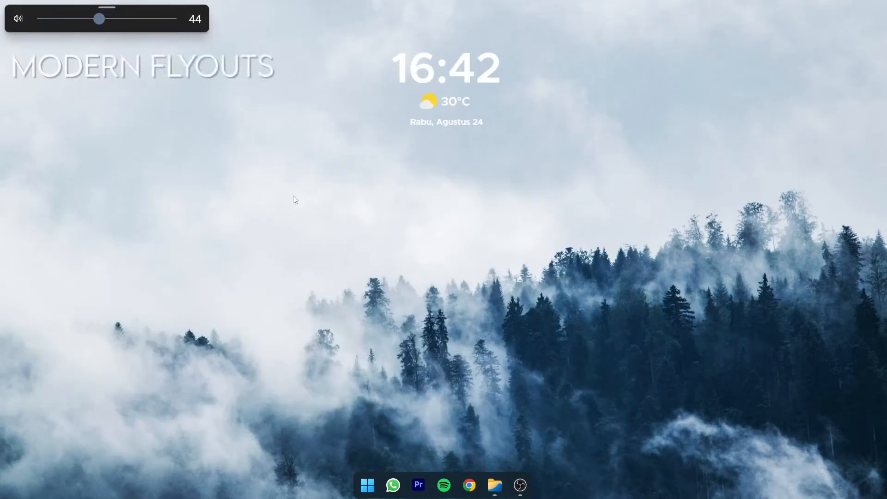
key("XF86AudioRaiseVolume")
key("XF86AudioRaiseVolume")
key("XF86AudioRaiseVolume")
key("XF86AudioRaiseVolume")
key("XF86AudioRaiseVolume")
key("XF86AudioRaiseVolume")
key("XF86AudioRaiseVolume")
key("XF86AudioLowerVolume")
key("XF86AudioLowerVolume")
key("XF86AudioLowerVolume")
key("XF86AudioLowerVolume")
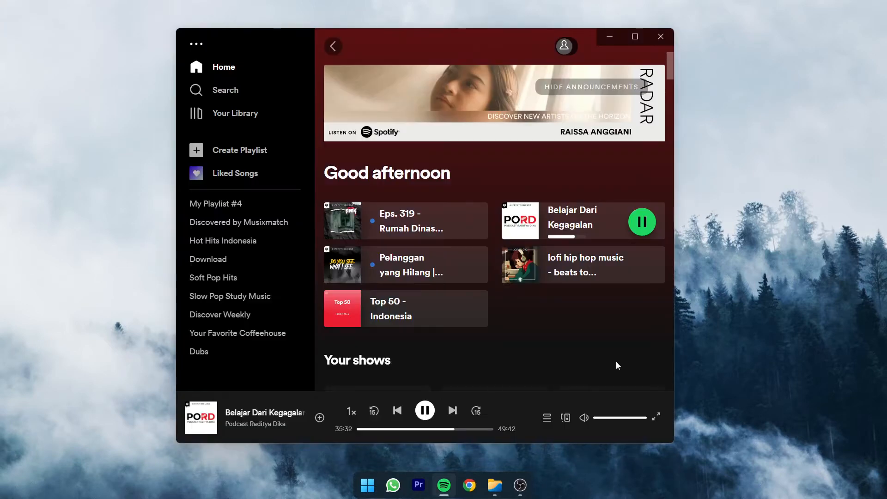
Raise and lower the system volume while the podcast plays to show the media flyout, and finish by pausing playback and closing Spotify
key("XF86AudioRaiseVolume")
key("XF86AudioRaiseVolume")
key("XF86AudioRaiseVolume")
key("XF86AudioRaiseVolume")
key("XF86AudioRaiseVolume")
key("XF86AudioRaiseVolume")
key("XF86AudioRaiseVolume")
key("XF86AudioRaiseVolume")
key("XF86AudioLowerVolume")
key("XF86AudioLowerVolume")
key("XF86AudioLowerVolume")
key("XF86AudioLowerVolume")
key("XF86AudioLowerVolume")
key("XF86AudioLowerVolume")
key("XF86AudioLowerVolume")
key("XF86AudioLowerVolume")
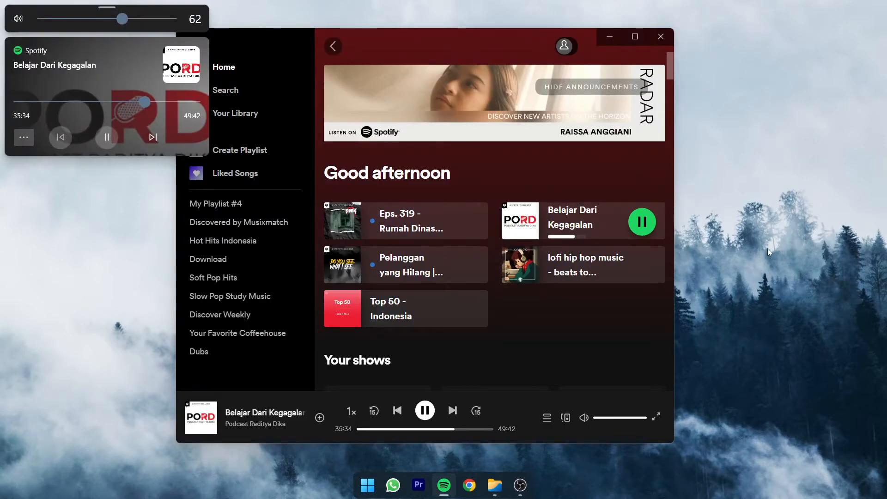
key("XF86AudioRaiseVolume")
key("XF86AudioRaiseVolume")
key("XF86AudioRaiseVolume")
key("XF86AudioRaiseVolume")
key("XF86AudioRaiseVolume")
key("XF86AudioRaiseVolume")
key("XF86AudioRaiseVolume")
key("XF86AudioLowerVolume")
key("XF86AudioLowerVolume")
key("XF86AudioLowerVolume")
key("XF86AudioLowerVolume")
key("XF86AudioLowerVolume")
key("XF86AudioLowerVolume")
key("XF86AudioLowerVolume")
key("XF86AudioLowerVolume")
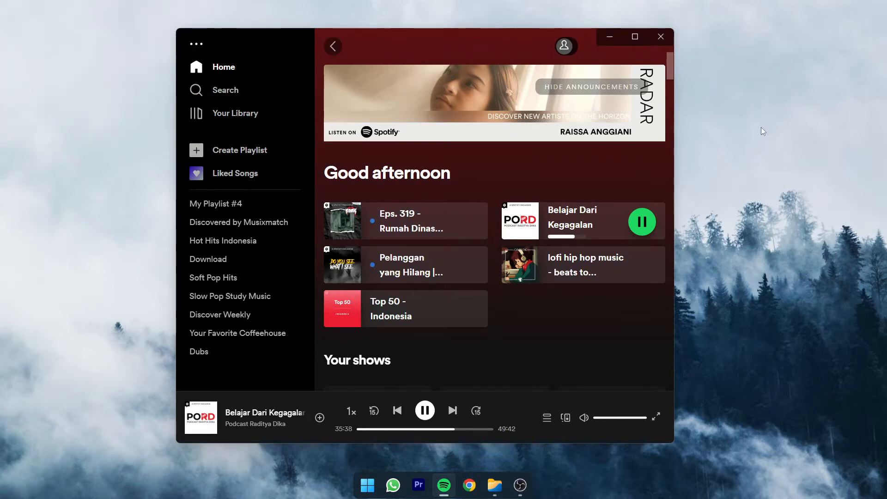
key("XF86AudioPlay")
left_click(661, 36)
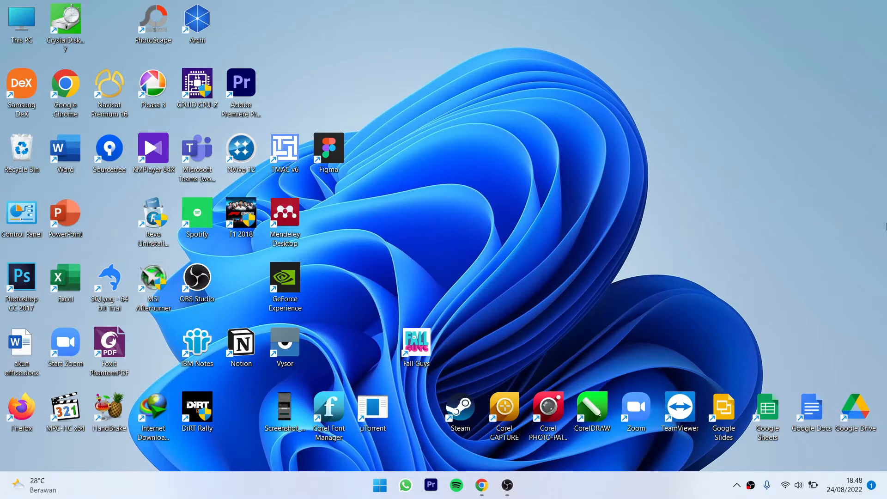
Hide all desktop icons by turning off the Show desktop icons view option
left_click_drag(876, 457, 2, 4)
right_click(523, 151)
mouse_move(547, 163)
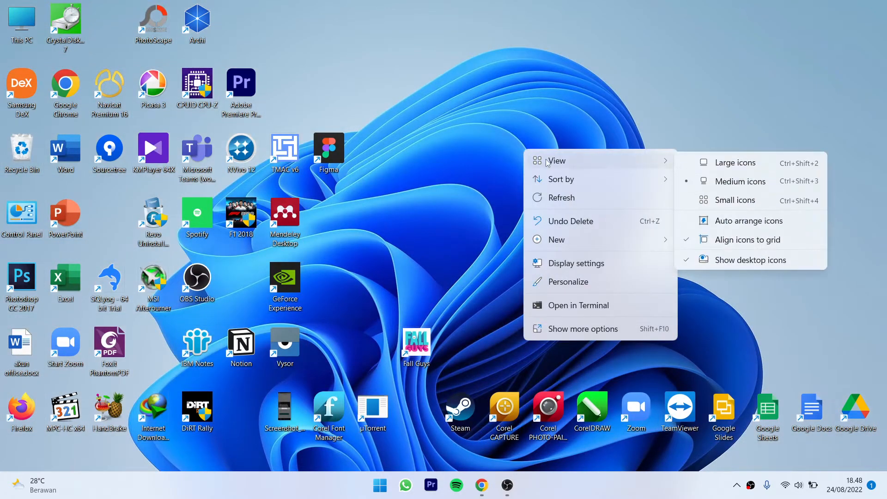
left_click(742, 260)
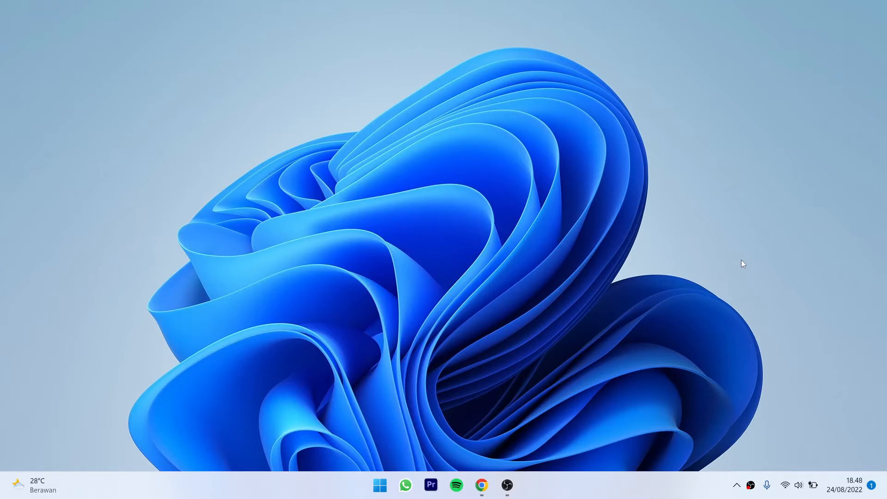
Apply the dark Windows theme with the blue bloom wallpaper in the personalization settings and close Settings
right_click(592, 152)
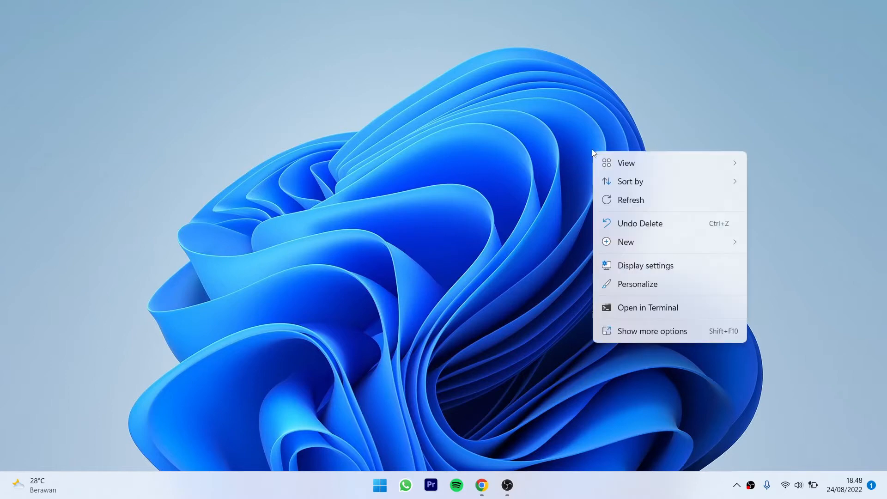
left_click(651, 287)
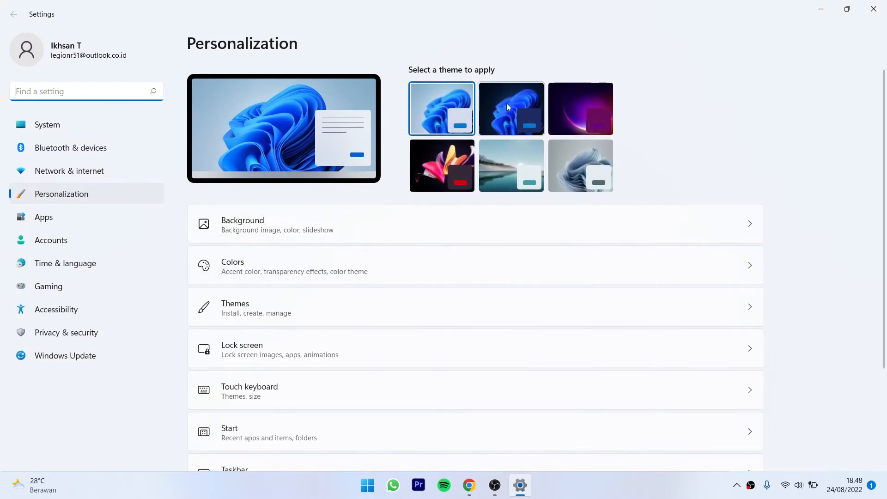
left_click(506, 103)
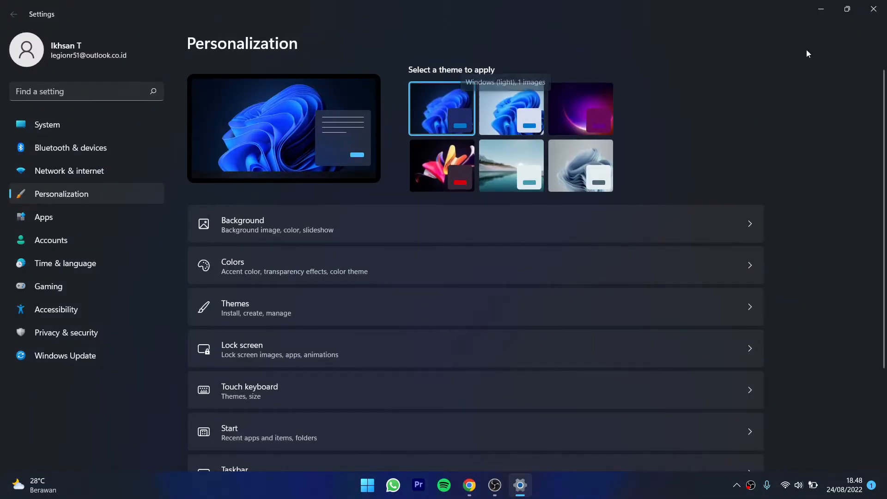
left_click(873, 9)
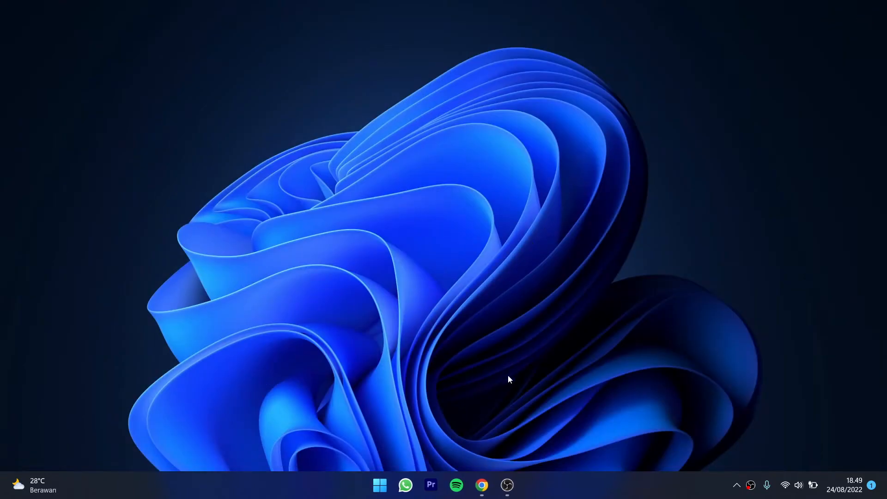
Download the foggy pine trees photo from Pexels in Chrome and show the file in its folder
left_click(482, 485)
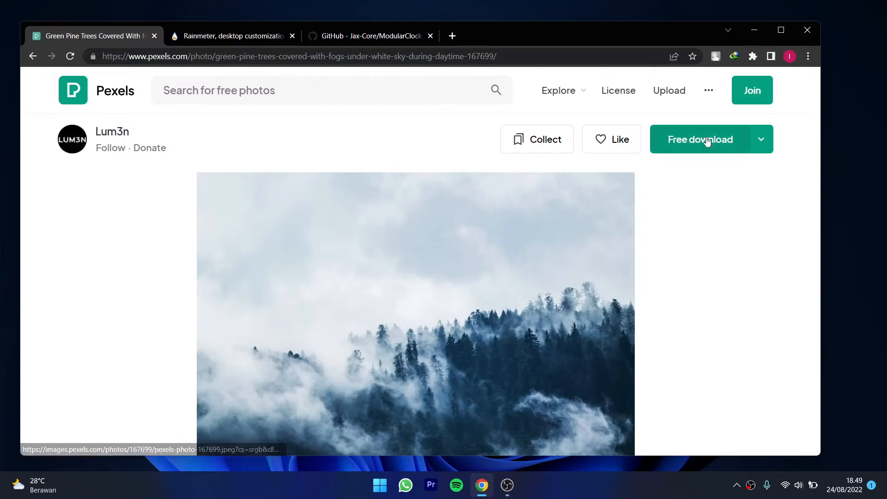
left_click(707, 140)
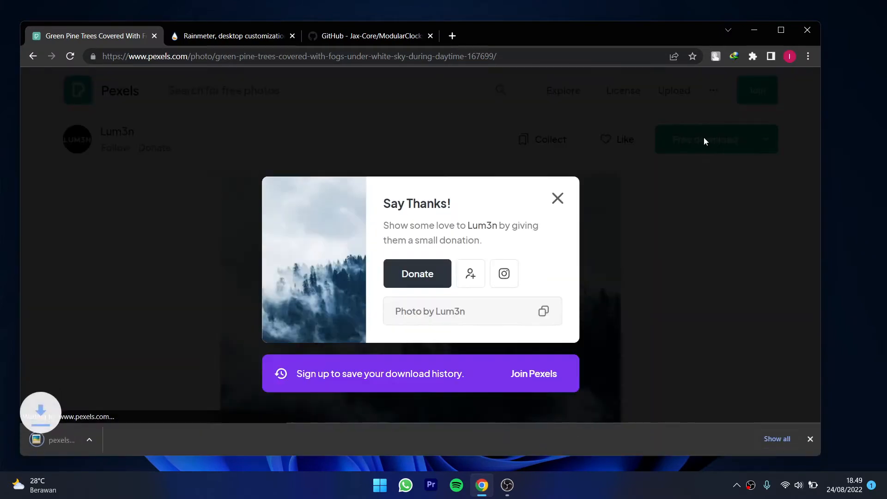
left_click(143, 439)
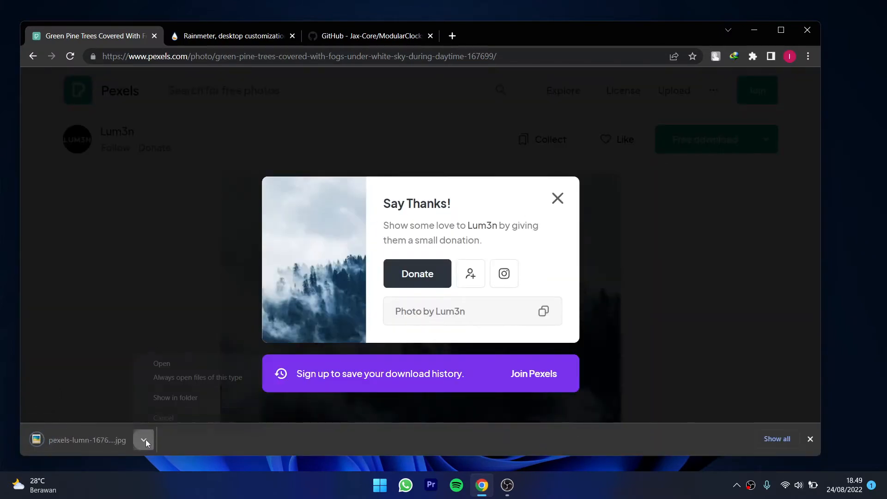
left_click(177, 400)
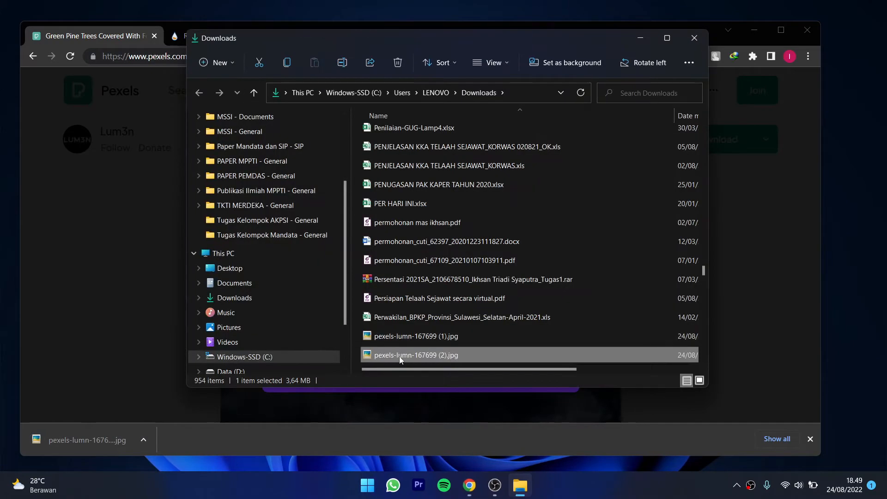
Set the downloaded pexels-lumn-167699 (2).jpg as the desktop background and clear the Downloads, Pexels and browser windows away
right_click(399, 356)
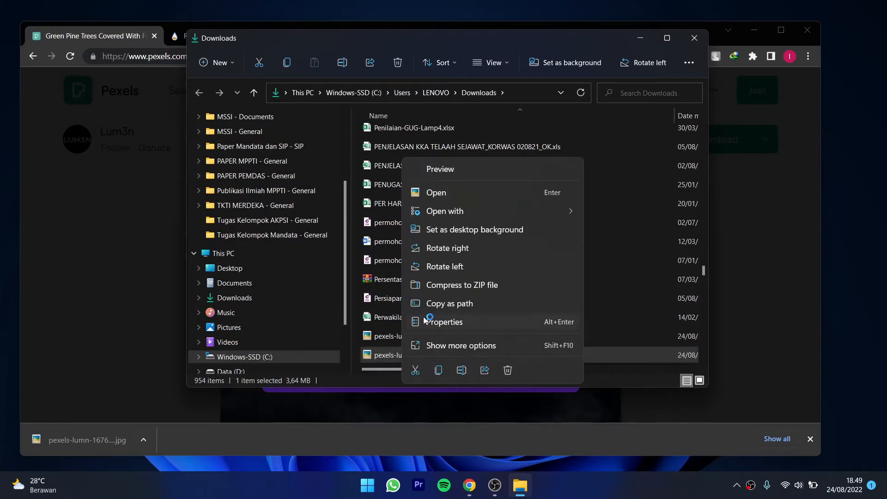
left_click(465, 230)
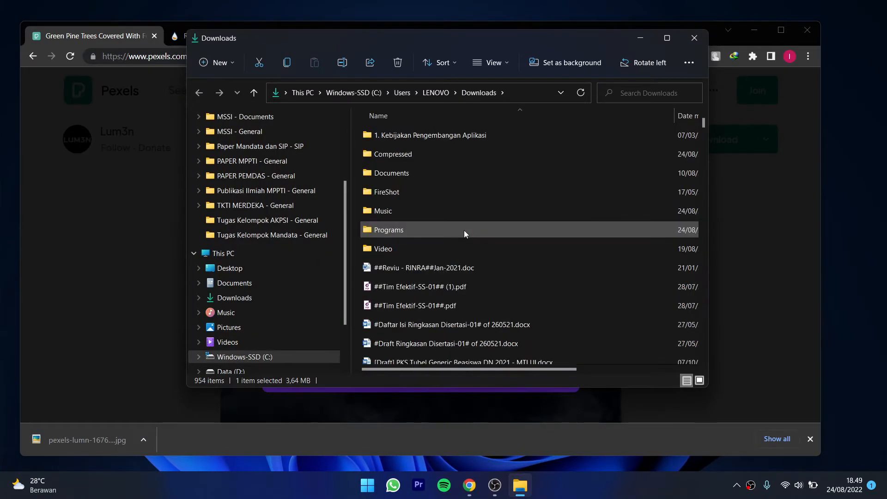
left_click(692, 41)
key("ctrl+w")
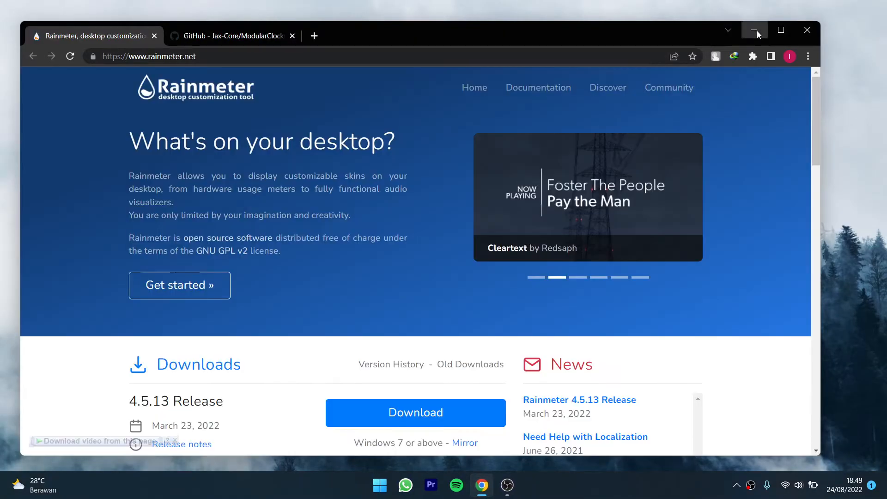
left_click(755, 30)
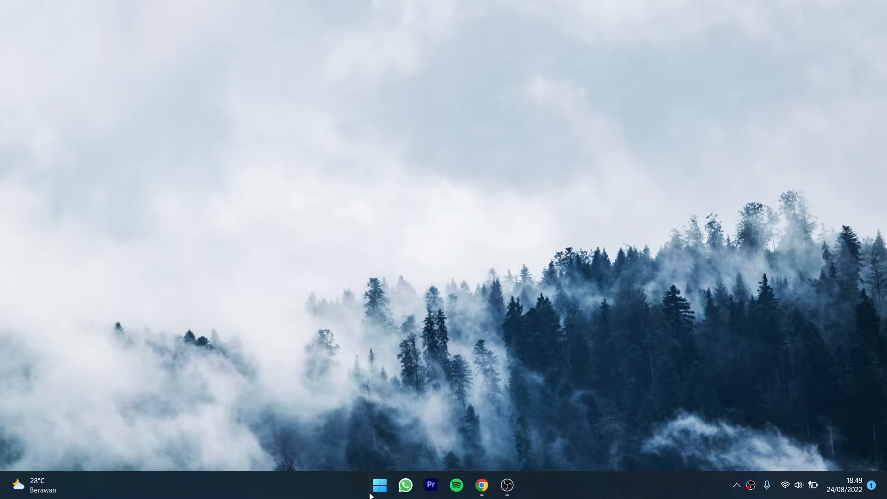
Search the installed apps for "store" and open Microsoft Store
left_click(375, 489)
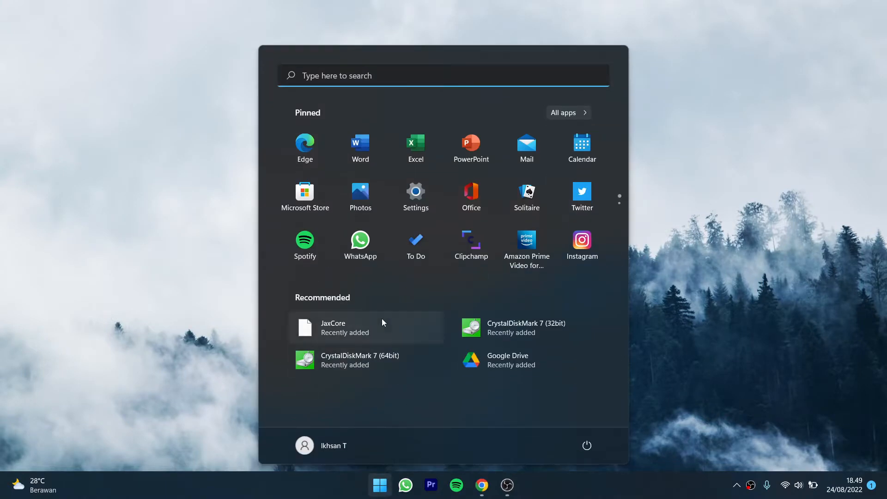
type("store")
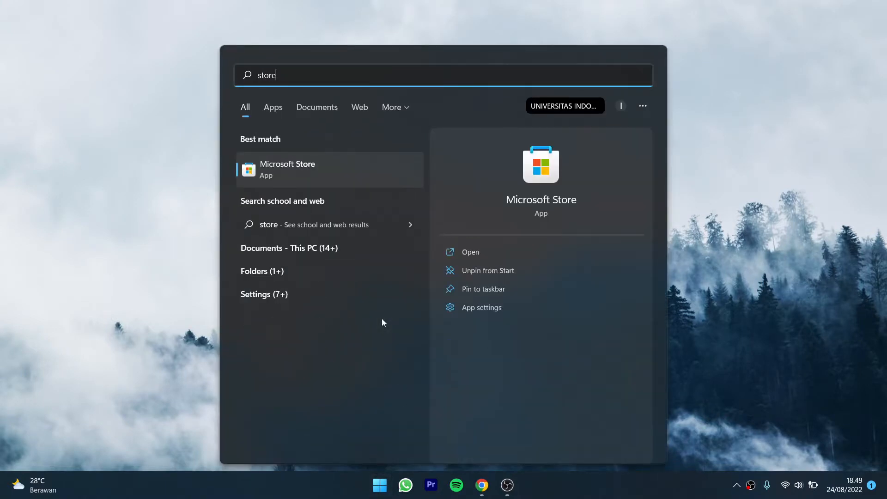
left_click(333, 180)
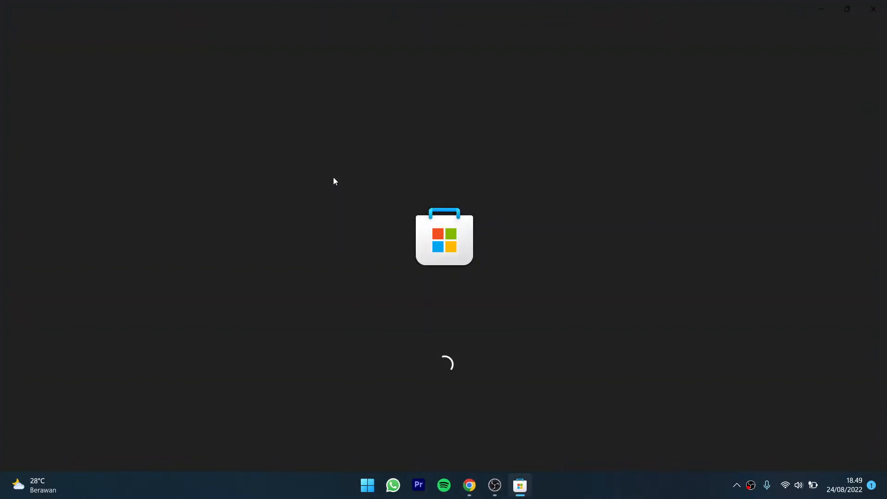
Search the store for "rounded" and install RoundedTB
type("ro")
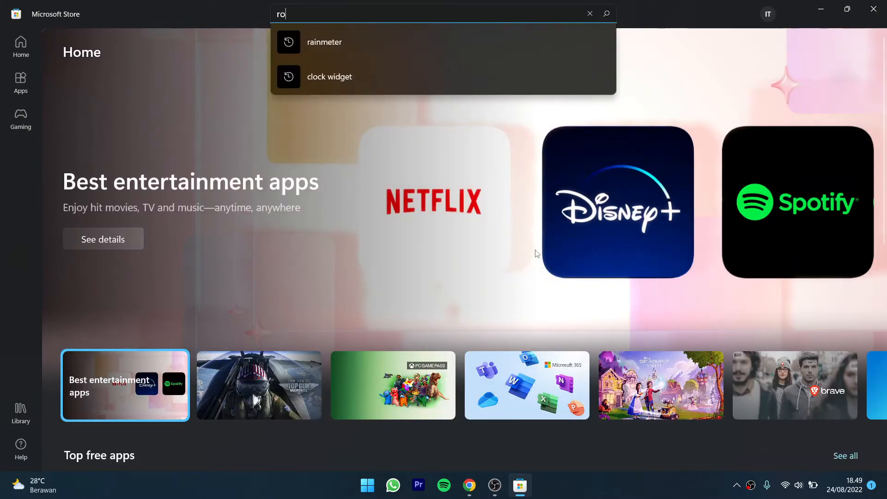
type("unded")
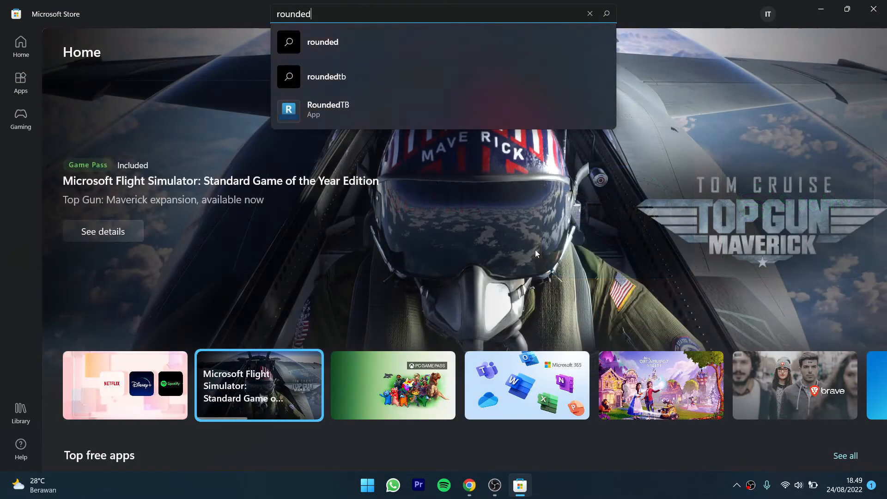
left_click(389, 109)
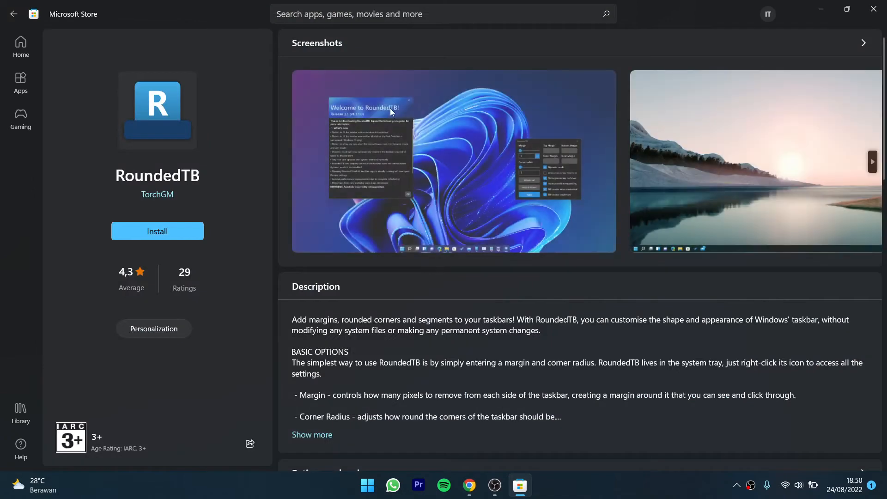
left_click(190, 232)
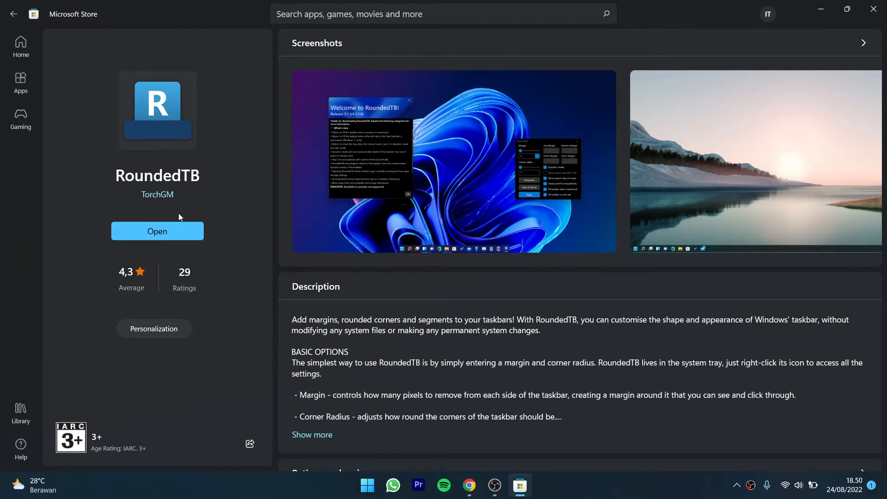
Launch RoundedTB, dismiss its welcome message and minimize Microsoft Store
left_click(167, 230)
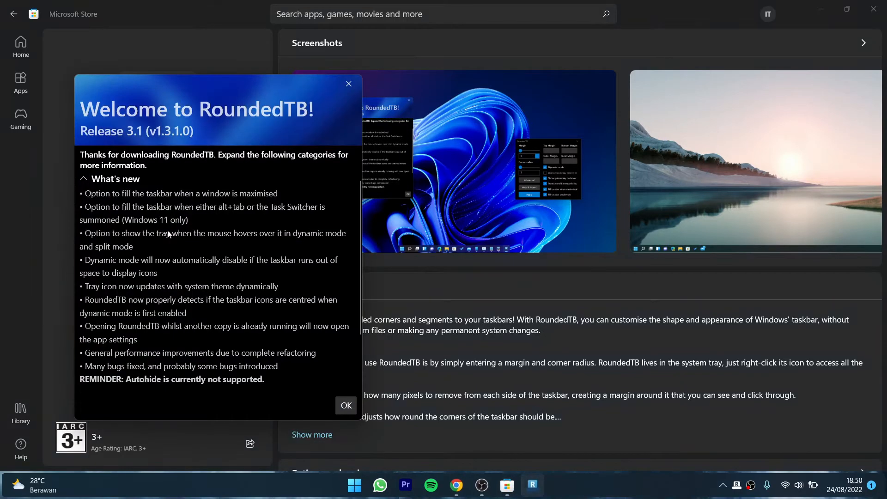
left_click(347, 406)
left_click(827, 10)
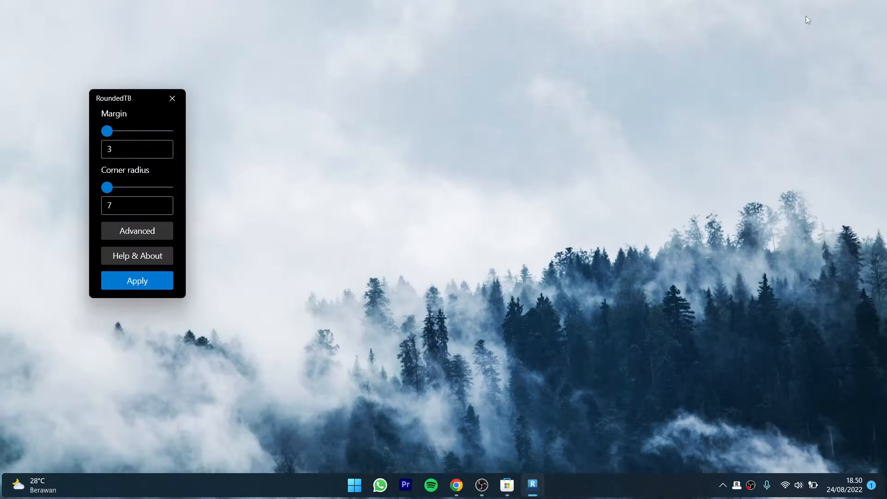
In RoundedTB's advanced options, enable Dynamic mode, Show system tray on hover, Fill taskbar when maximised and Fill taskbar on alt+tab
left_click(140, 233)
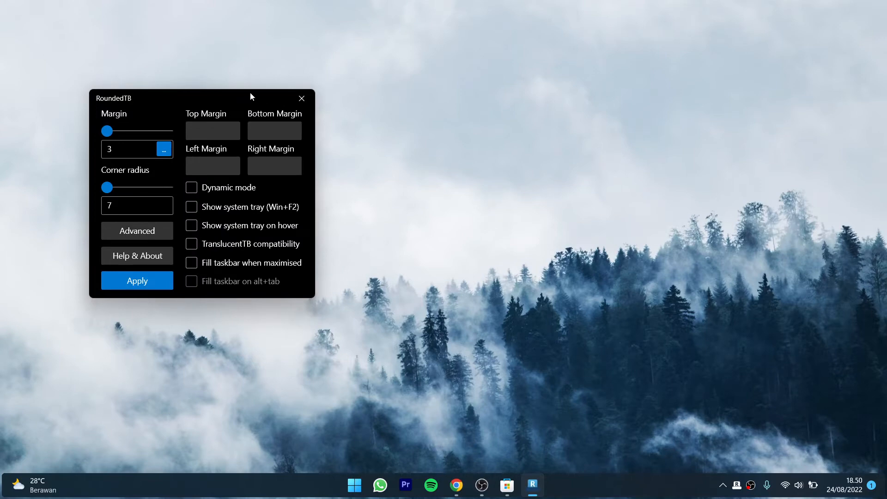
left_click_drag(250, 96, 486, 89)
left_click(427, 181)
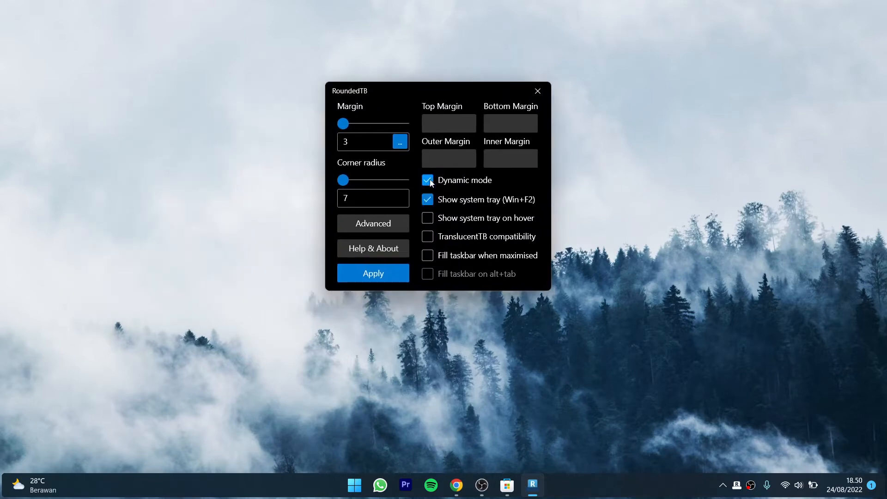
left_click(428, 218)
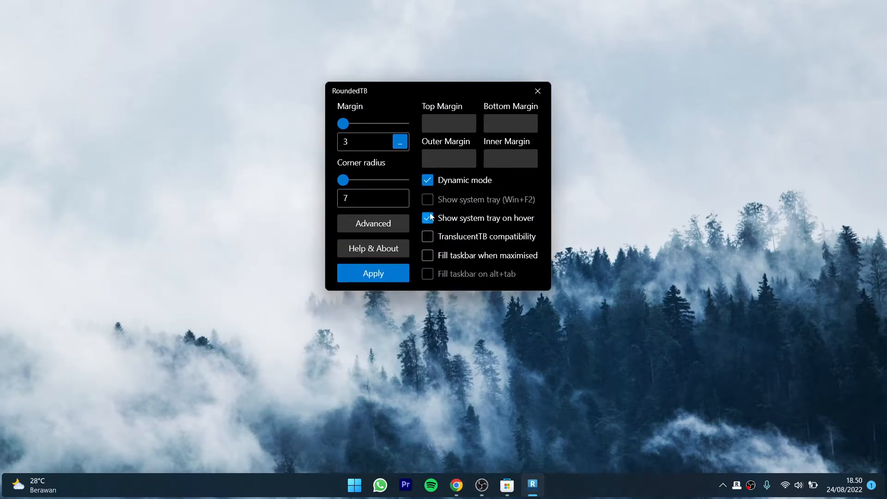
left_click(428, 255)
left_click(427, 274)
Set the taskbar margin to 1 and corner radius to 16, apply the changes and close the RoundedTB settings
left_click(369, 142)
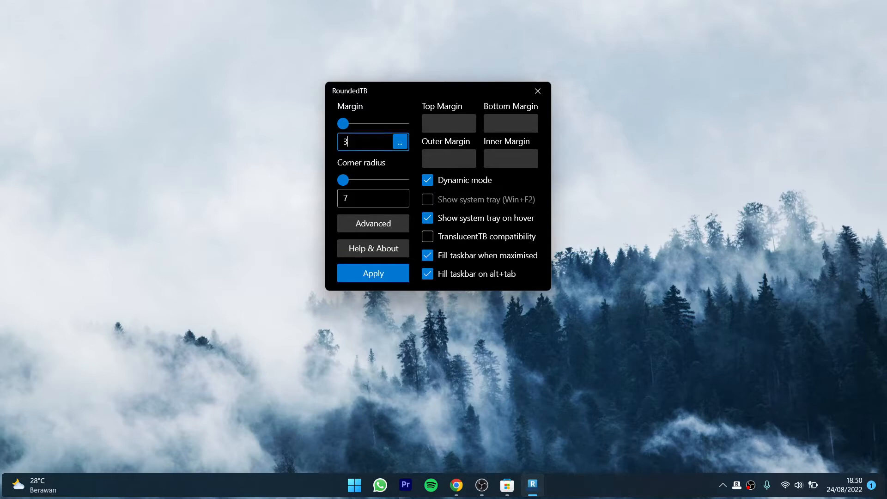
type("1")
key("Tab")
key("Tab")
key("Tab")
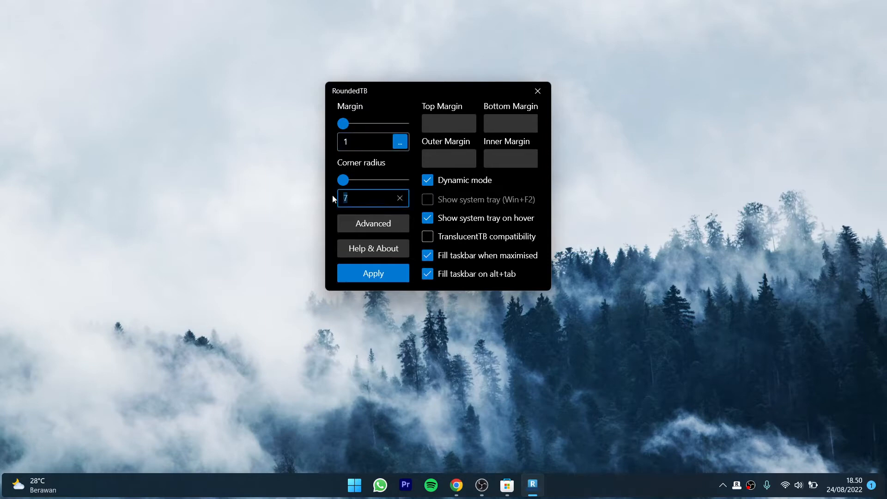
left_click(369, 273)
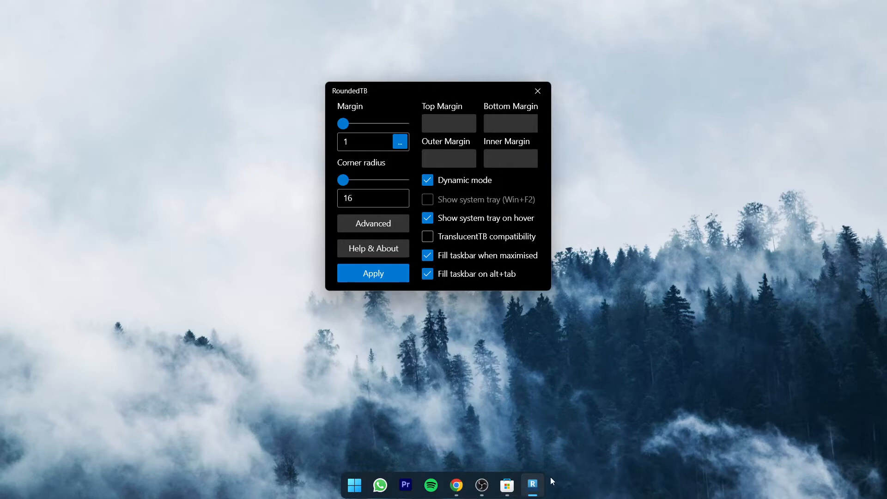
mouse_move(885, 486)
left_click(537, 91)
Open File Explorer, maximize and restore its window twice to check how the taskbar adapts, and close it
key("super+e")
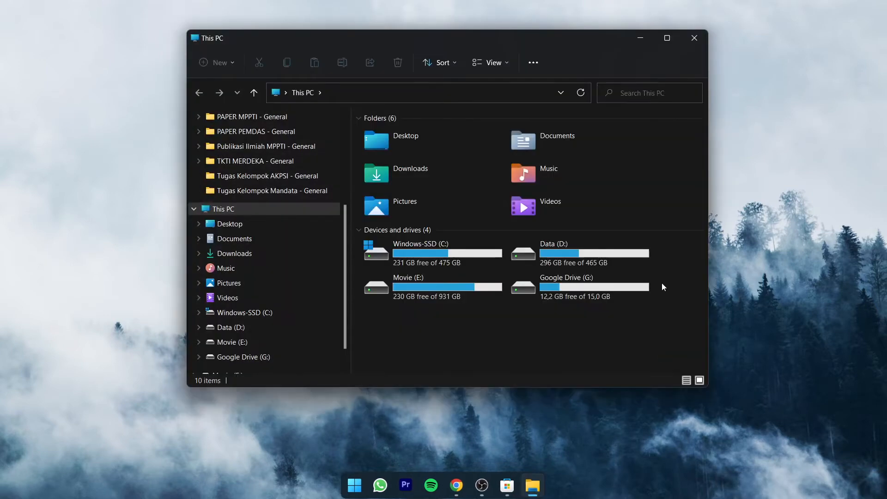
left_click(669, 41)
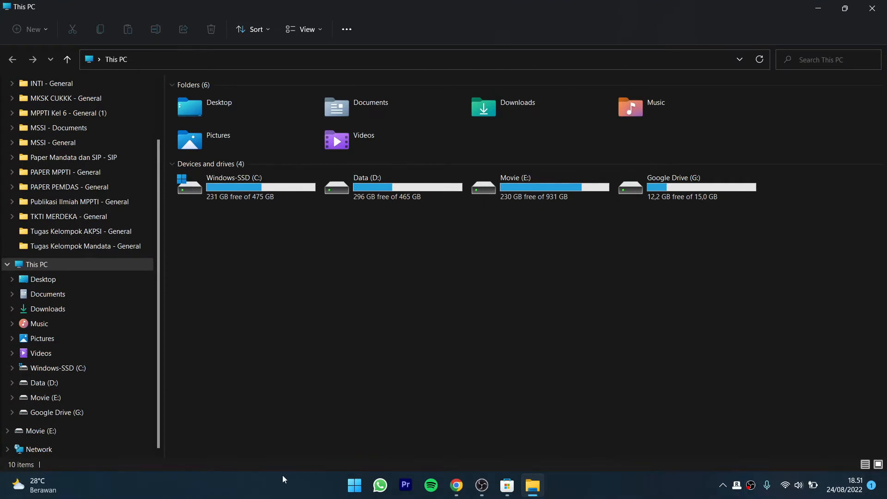
left_click(845, 9)
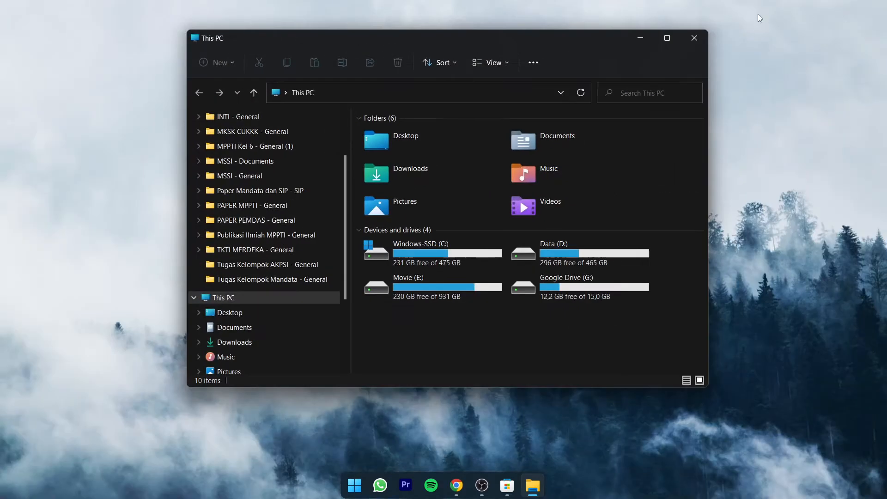
left_click(664, 42)
left_click(845, 8)
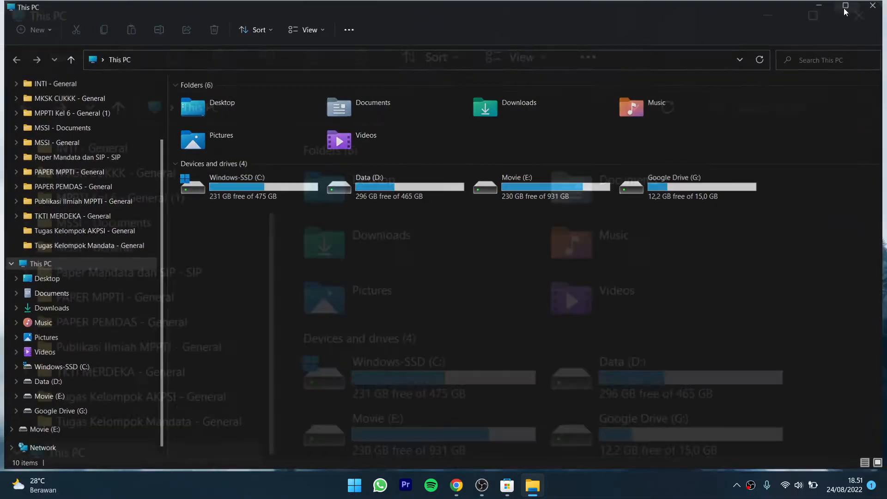
left_click(697, 34)
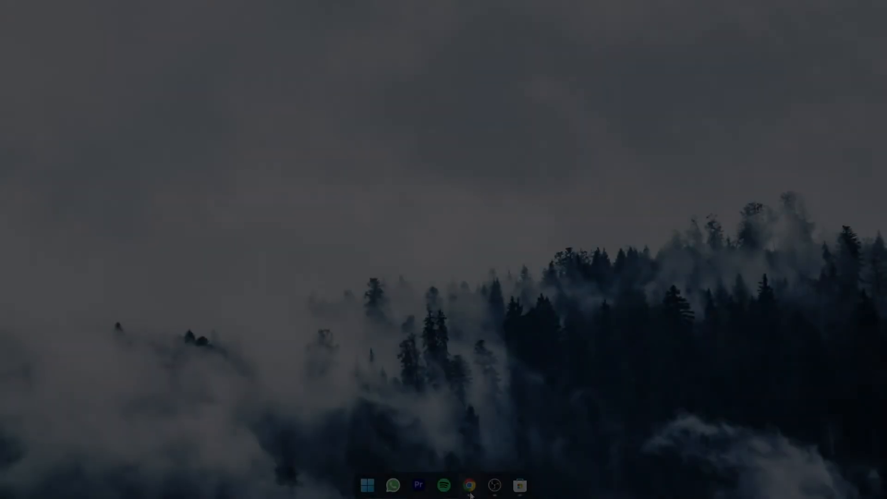
Switch to Chrome and download the Rainmeter 4.5.13 installer from rainmeter.net
left_click(469, 488)
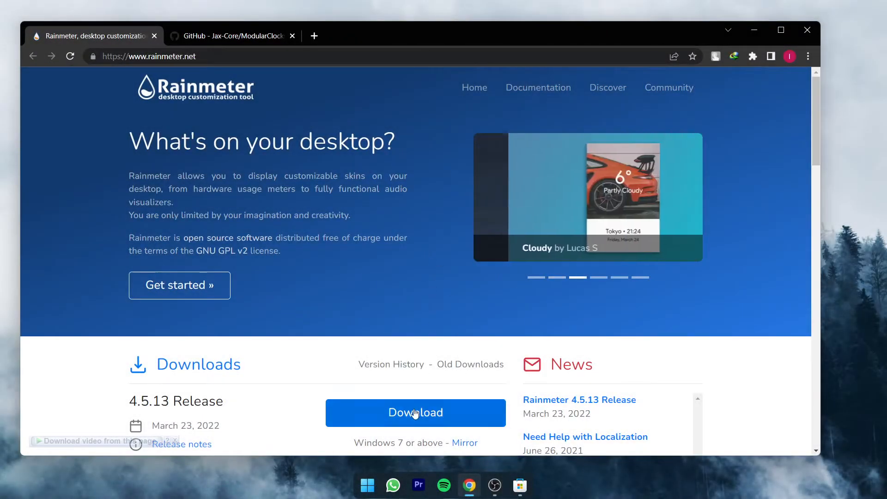
left_click(414, 409)
left_click(437, 290)
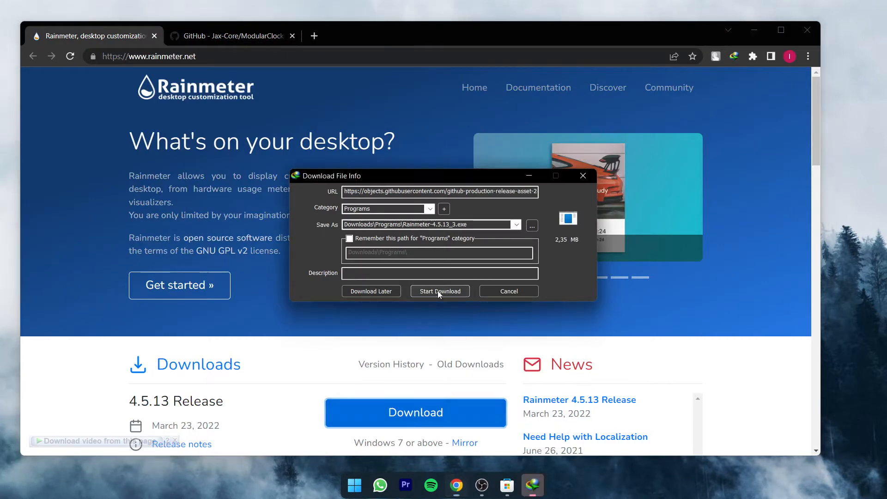
Run the Rainmeter installer with the standard installation and finish setup with Run Rainmeter enabled
left_click(363, 280)
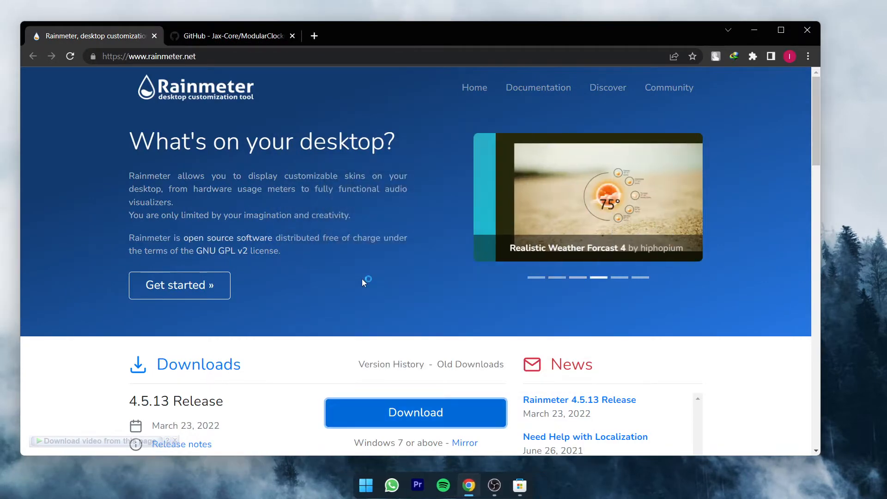
left_click(439, 266)
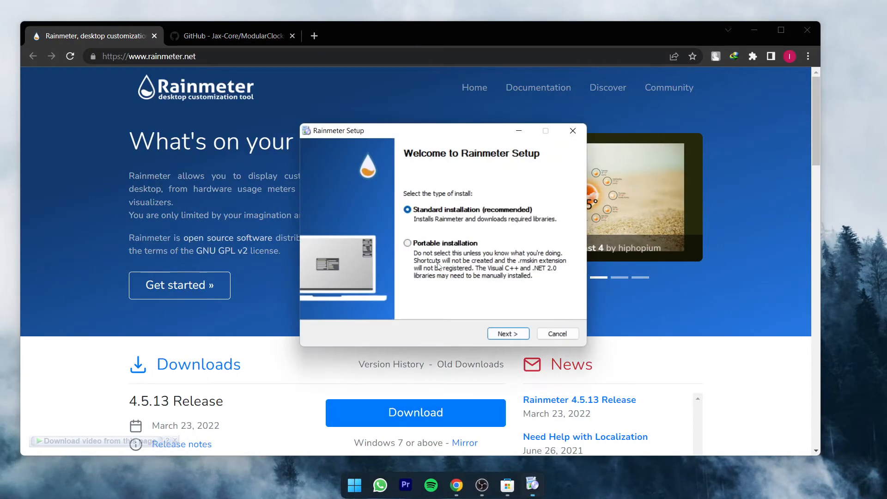
left_click(504, 333)
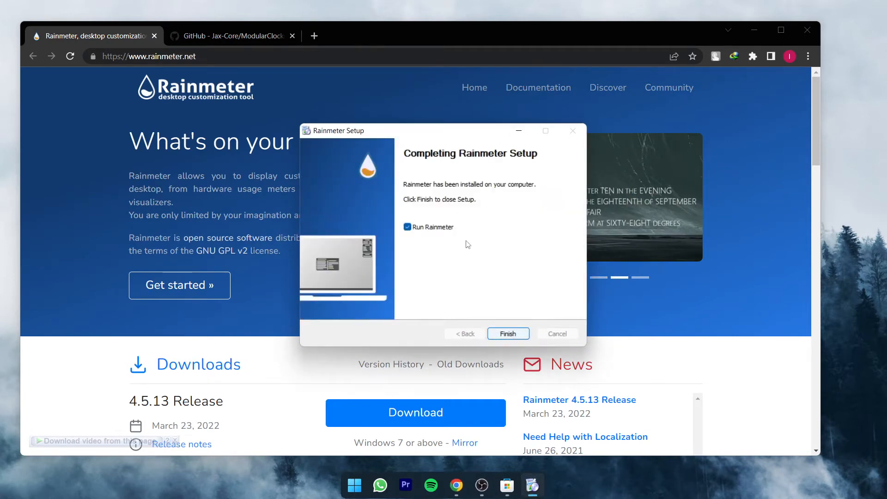
left_click(508, 334)
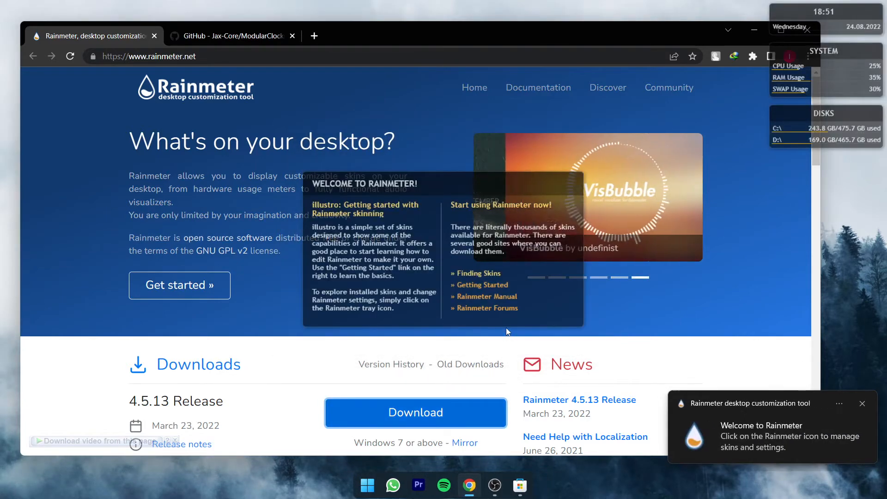
Minimize Chrome and unload the default illustro Welcome, Clock, System and Disk skins from the desktop
left_click(753, 30)
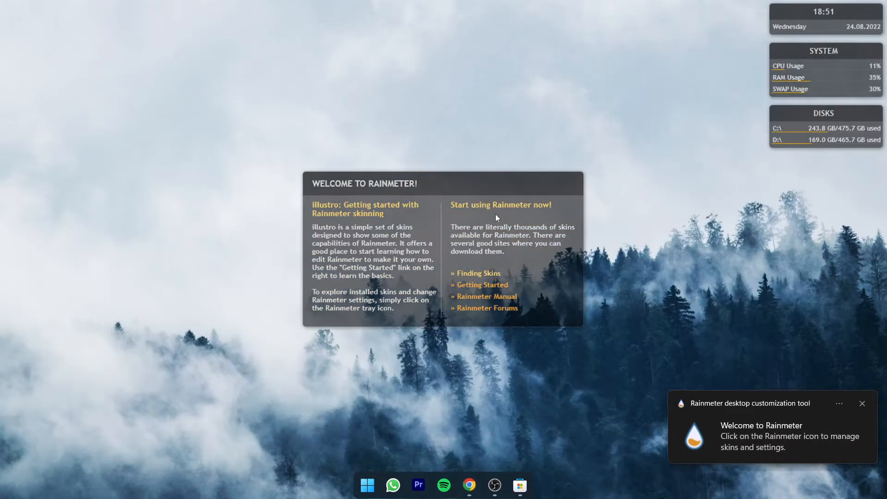
right_click(501, 176)
left_click(541, 313)
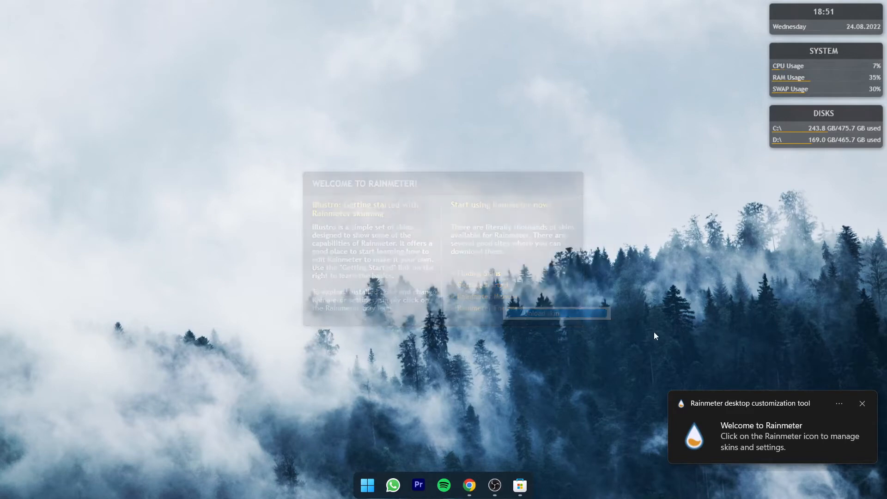
right_click(817, 22)
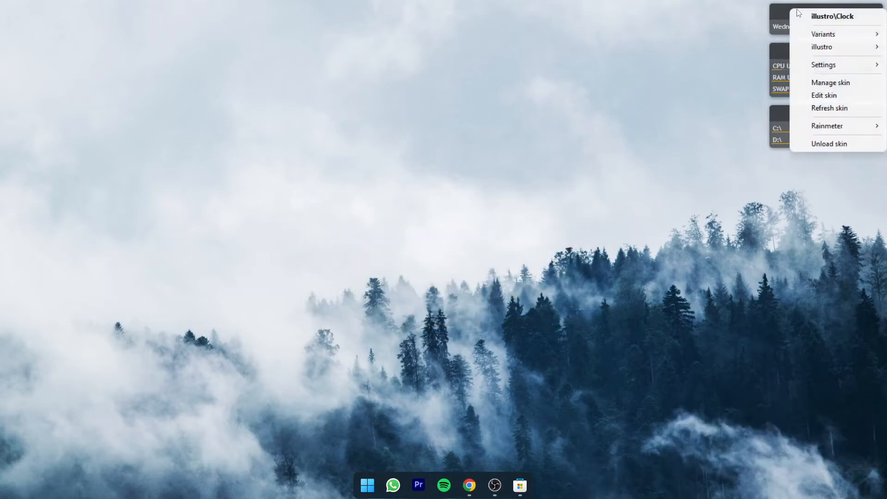
left_click(827, 144)
right_click(802, 51)
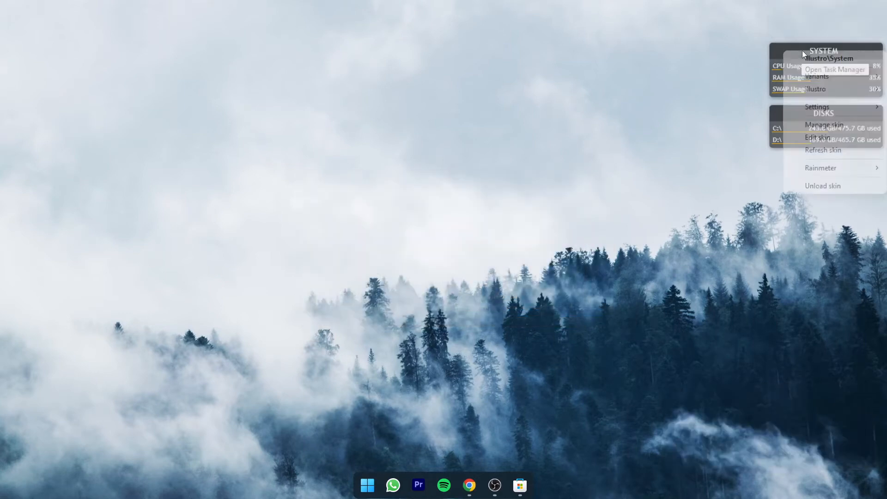
left_click(842, 185)
right_click(800, 114)
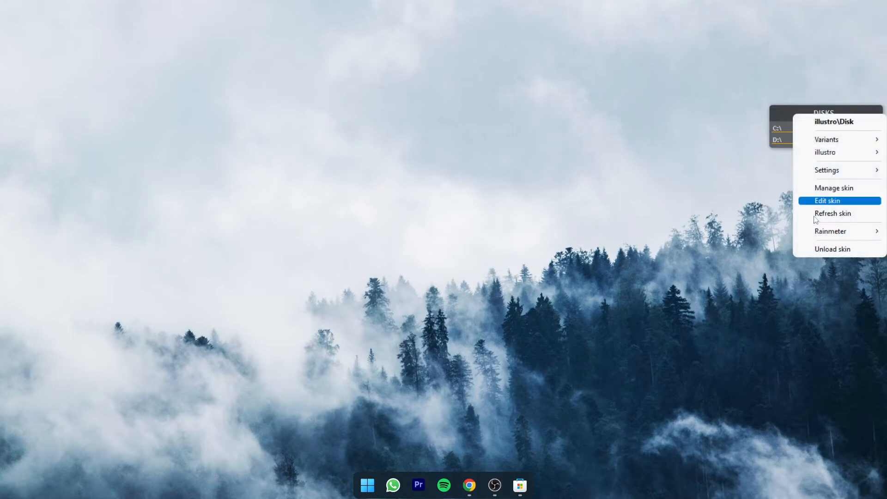
left_click(819, 246)
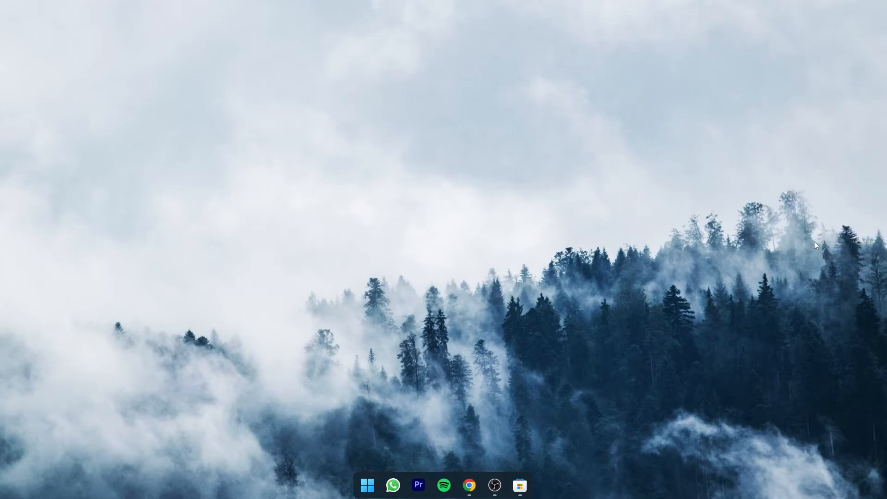
Return to the Jax-Core ModularClocks GitHub page in Chrome and download ModularClocks_v2.42.rmskin from the latest release
left_click(469, 485)
key("ctrl+Tab")
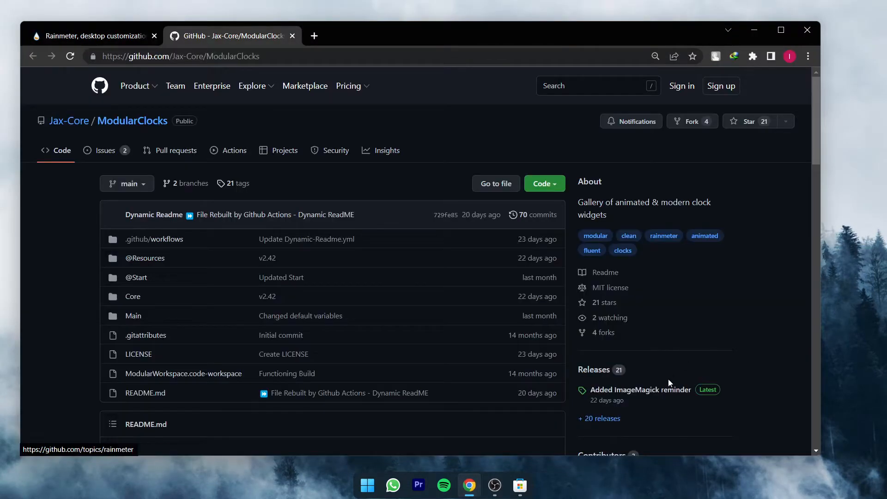
left_click(646, 391)
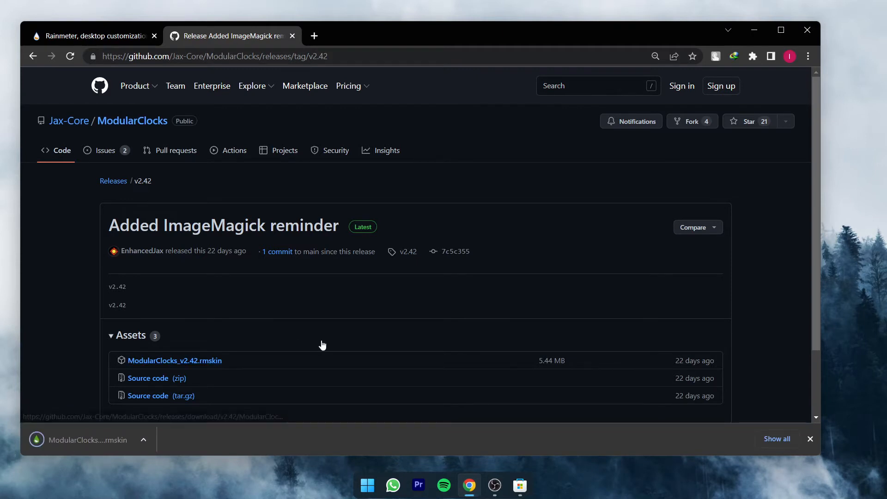
Open the downloaded skin package, minimize Chrome, and install ModularClocks v2.42 with its JaxCore dependency
left_click(81, 441)
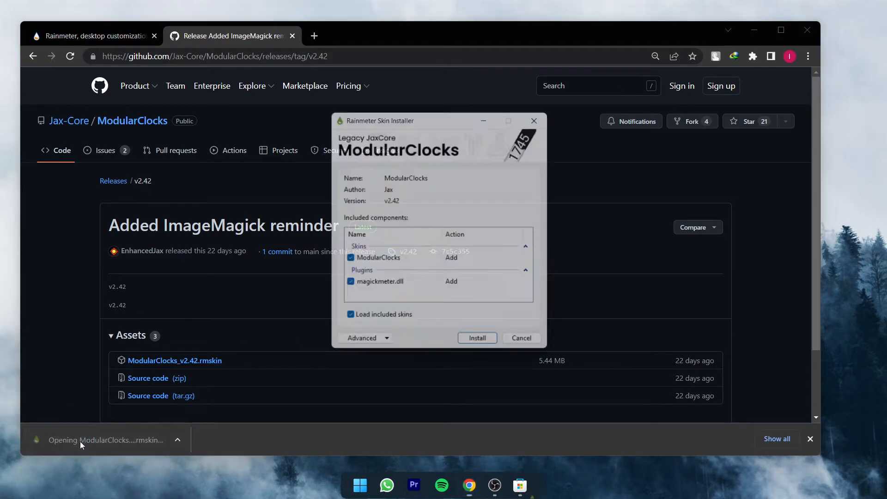
left_click(760, 28)
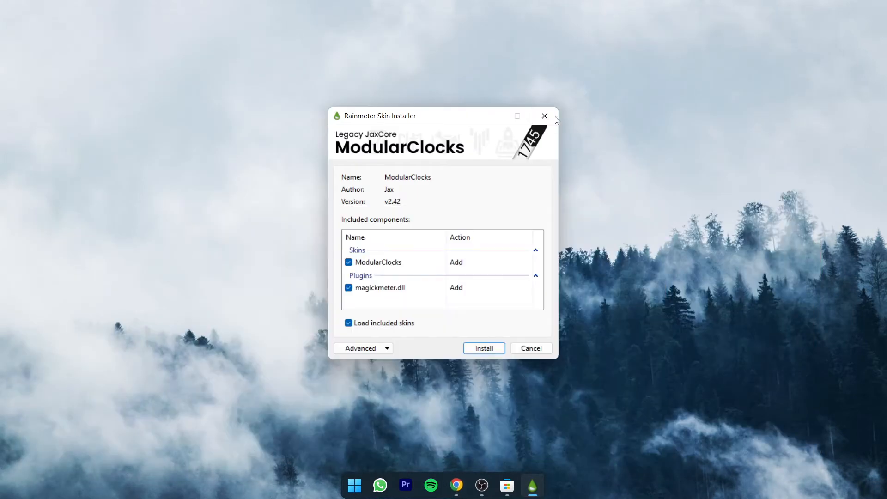
left_click(490, 352)
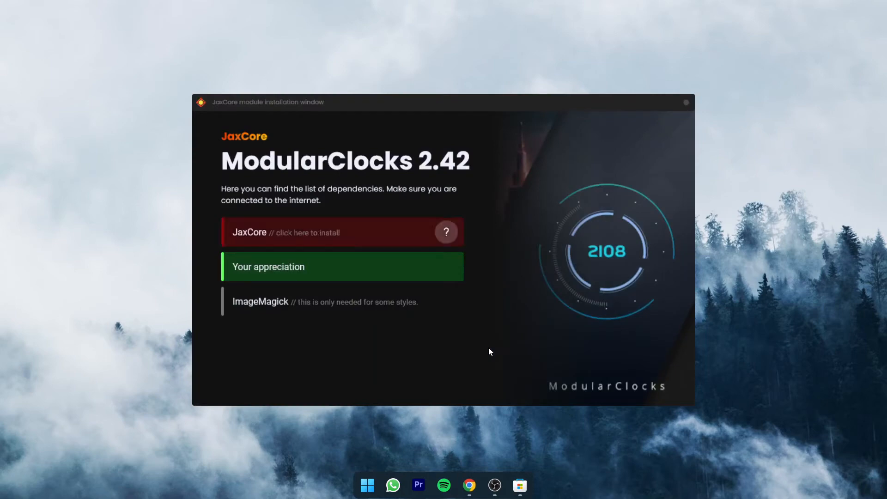
left_click(355, 239)
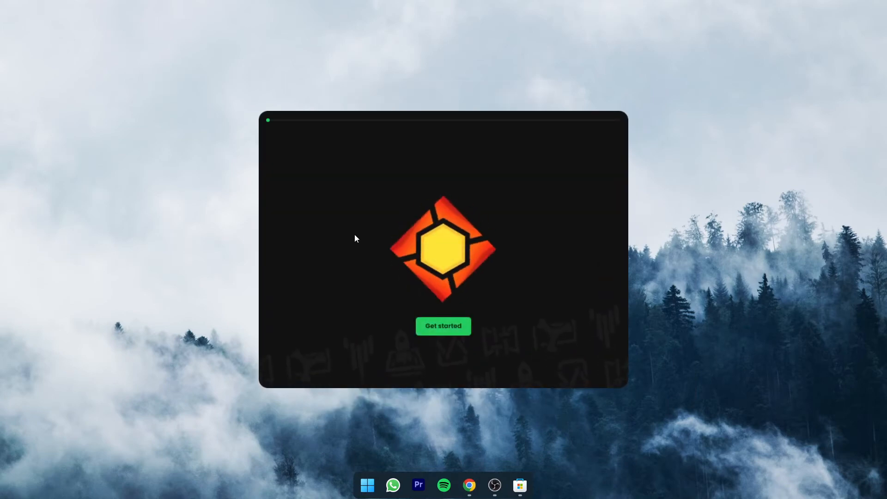
Complete the JaxCore welcome setup with its default options and skip installing extra modules or widgets
left_click(452, 337)
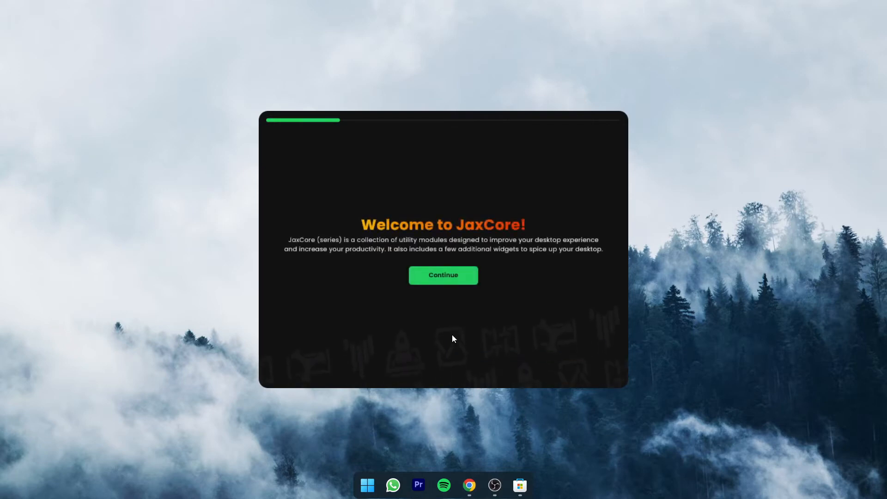
left_click(456, 283)
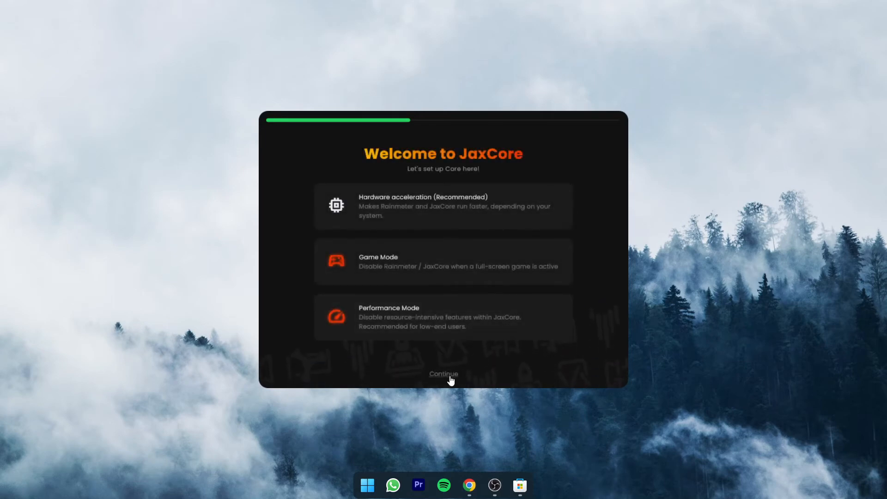
left_click(450, 377)
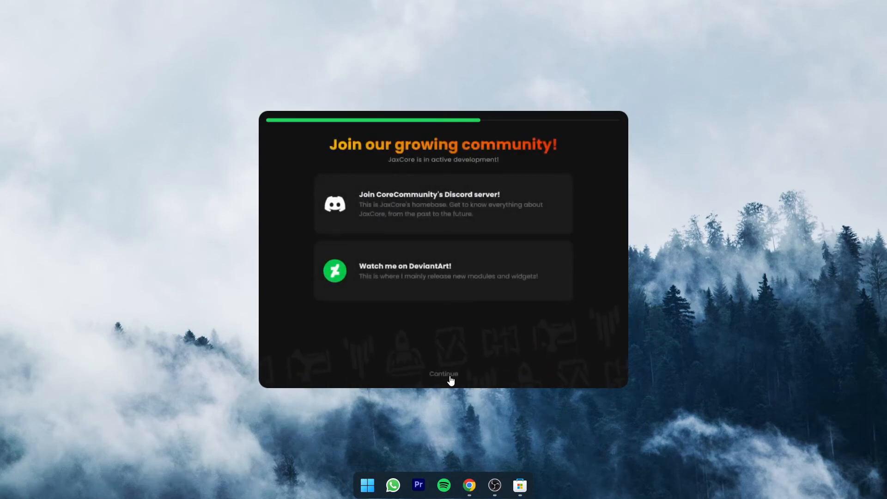
left_click(451, 376)
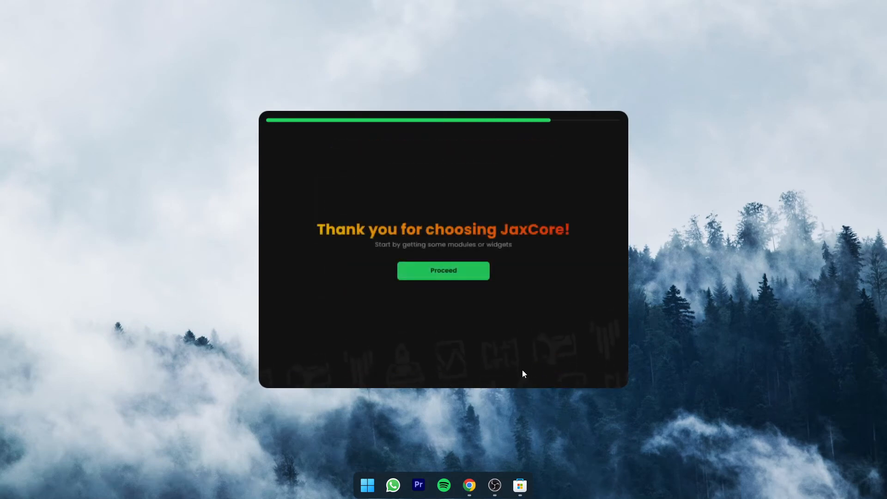
left_click(461, 272)
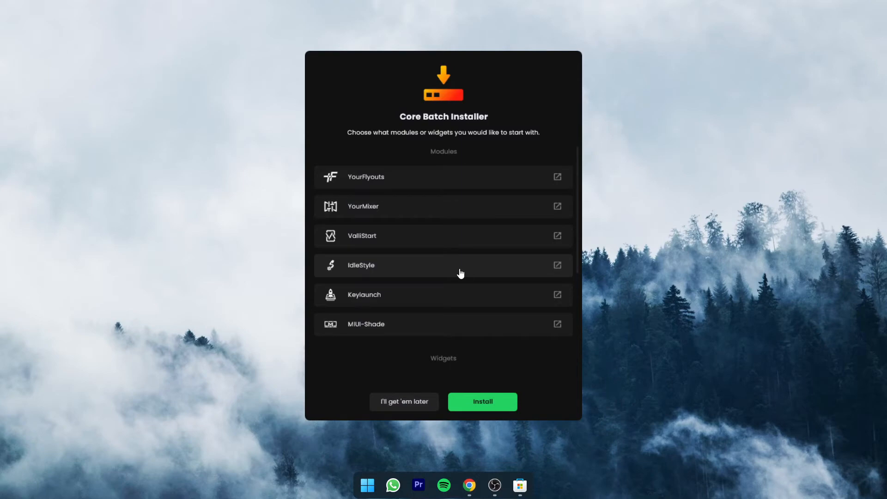
left_click(404, 402)
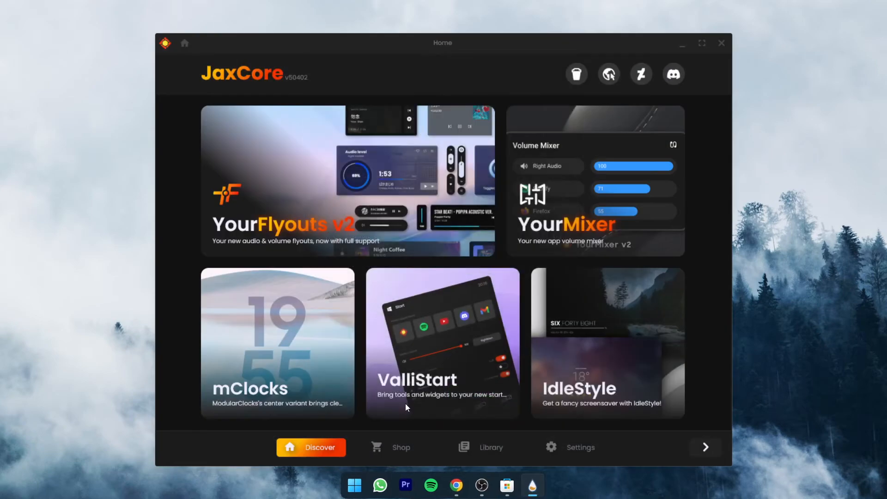
Open the mClocks module, activate ModularClocks on the desktop, and dismiss its change log
left_click(266, 342)
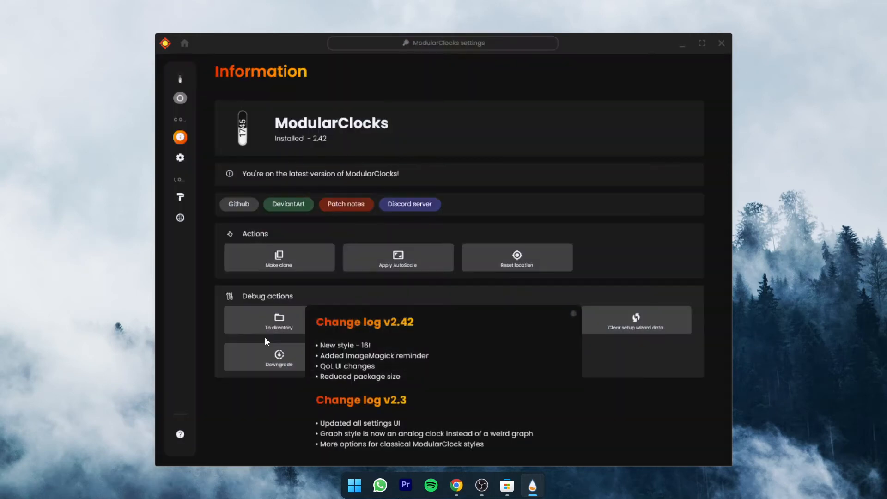
mouse_move(179, 102)
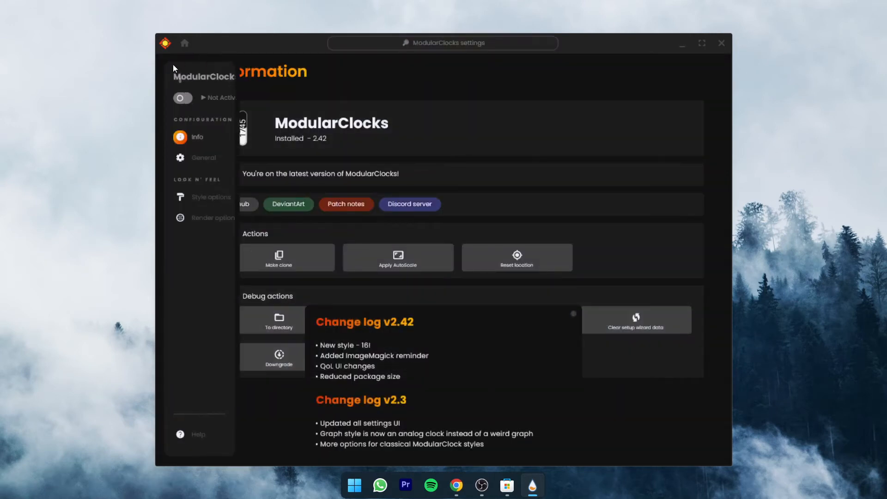
left_click(181, 102)
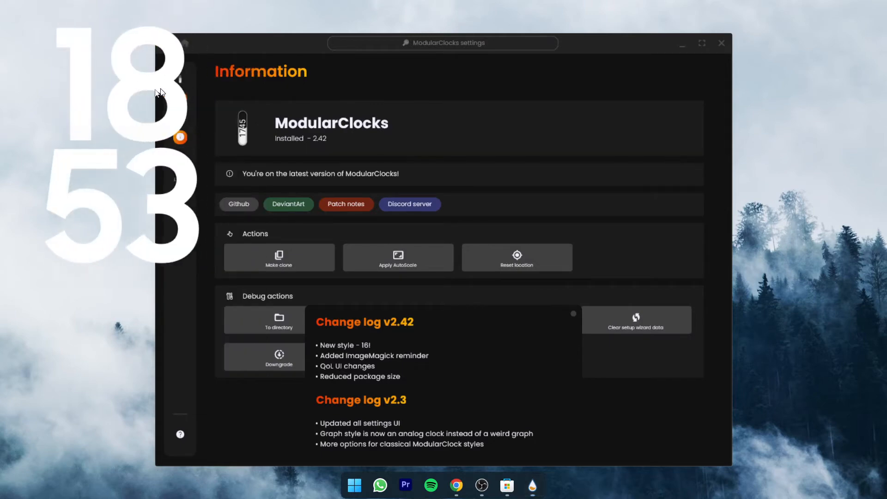
left_click(572, 311)
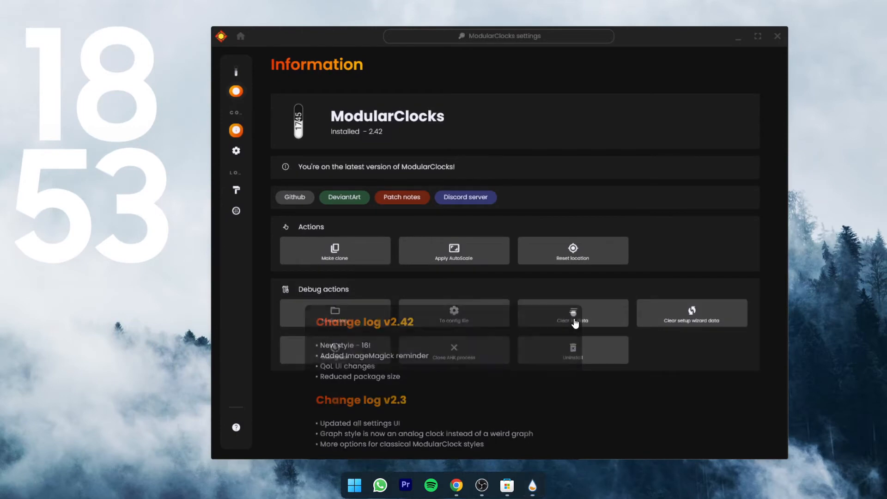
Change the clock style to Smart, with the time above the weather and date
left_click(240, 156)
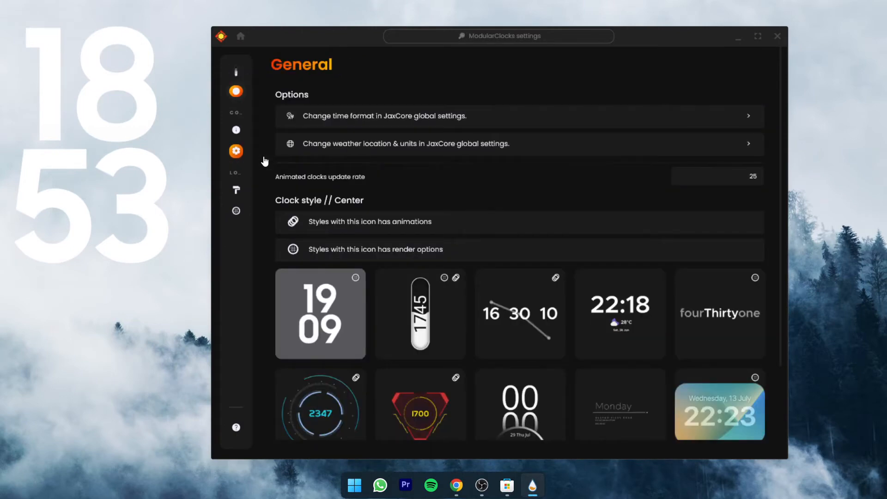
scroll(421, 300, "down", 1)
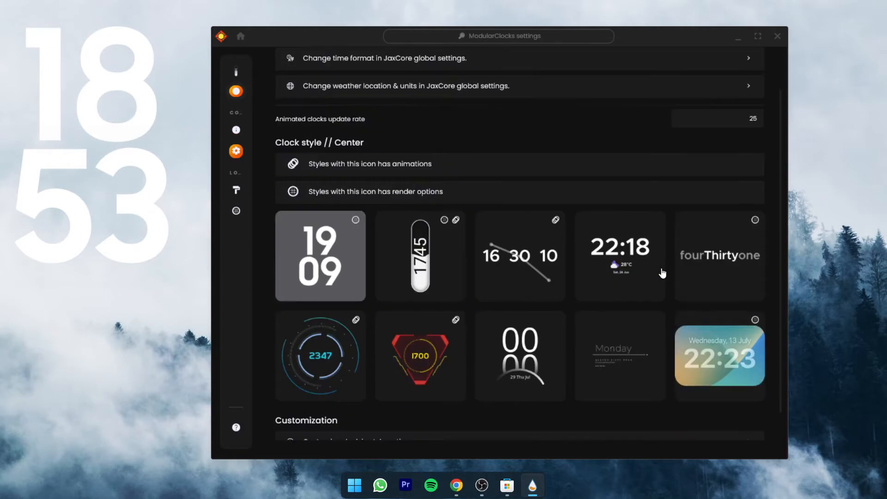
left_click(629, 268)
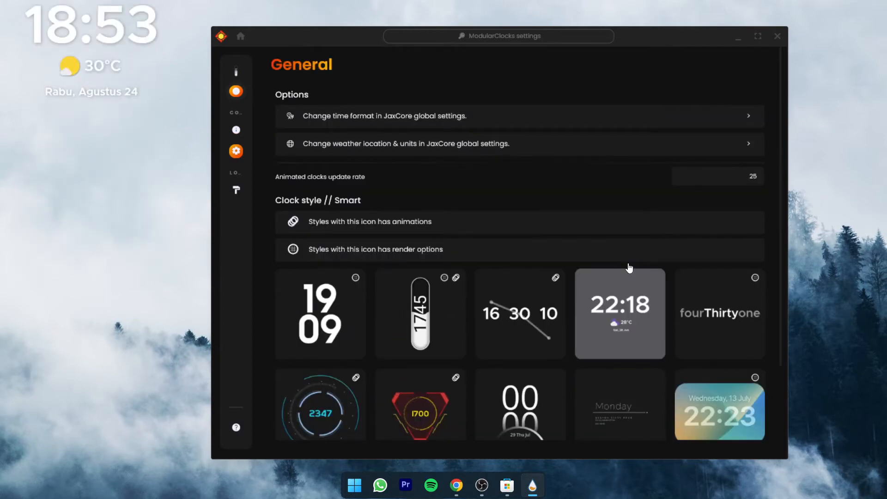
In the Smart style options, turn off the shadow behind the clock and set the widget size to 0.8x
scroll(421, 203, "down", 2)
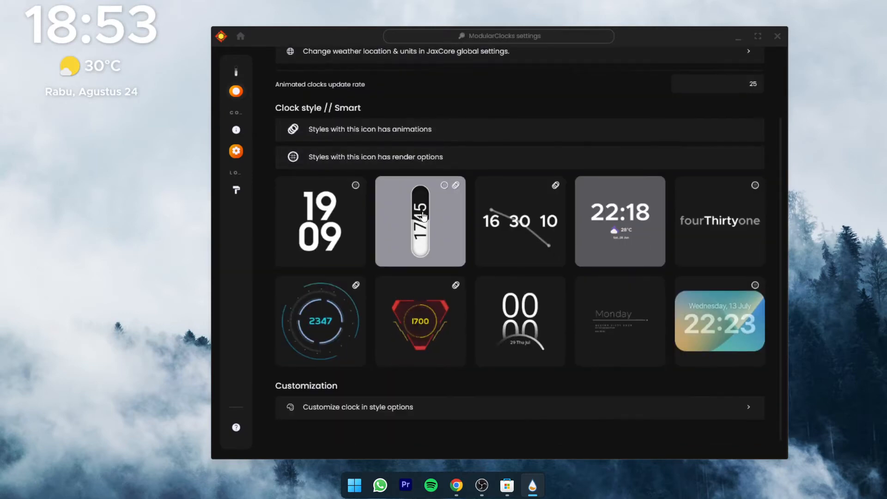
mouse_move(246, 136)
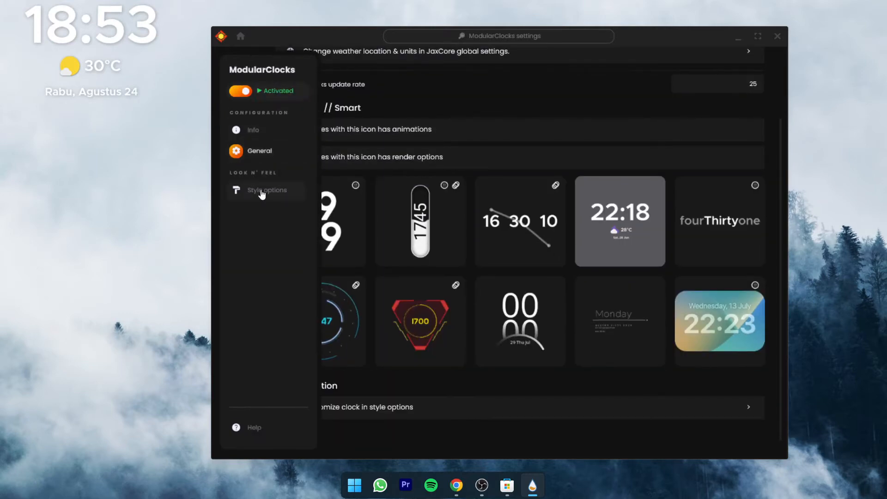
left_click(262, 193)
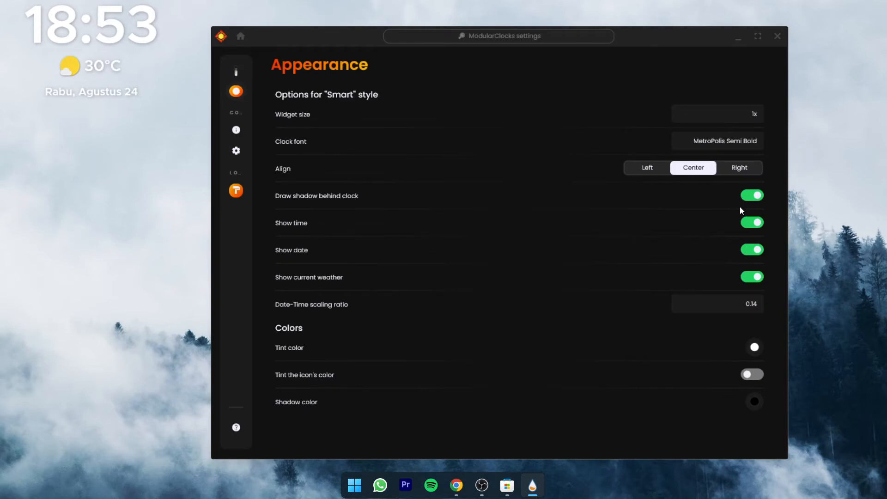
left_click(760, 198)
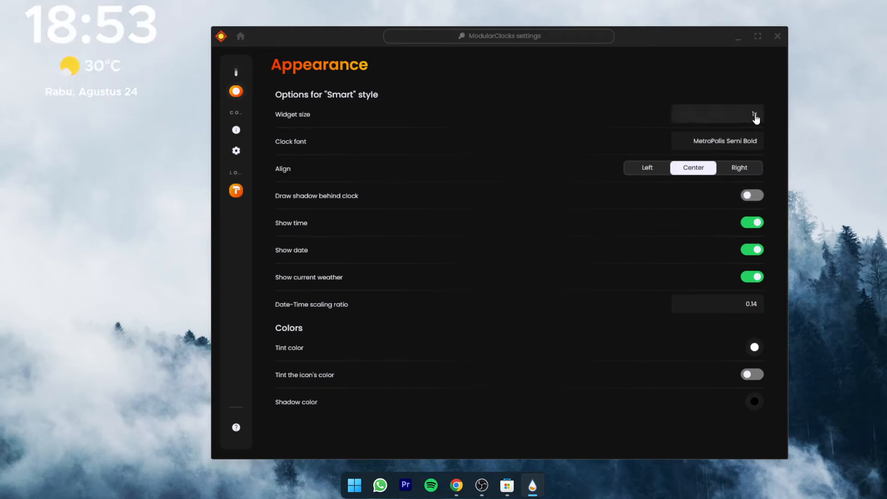
left_click(755, 116)
key("Return")
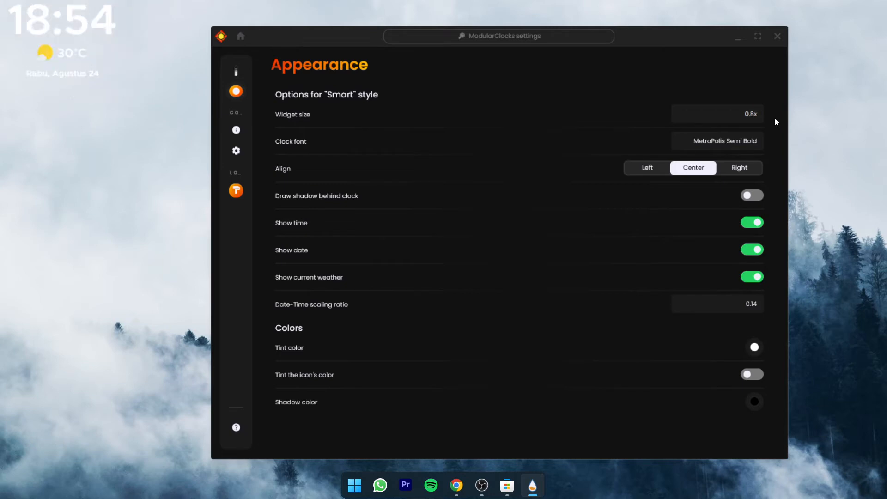
Minimize the JaxCore settings and move the clock widget to the top center of the desktop
left_click(739, 38)
left_click_drag(106, 21, 486, 56)
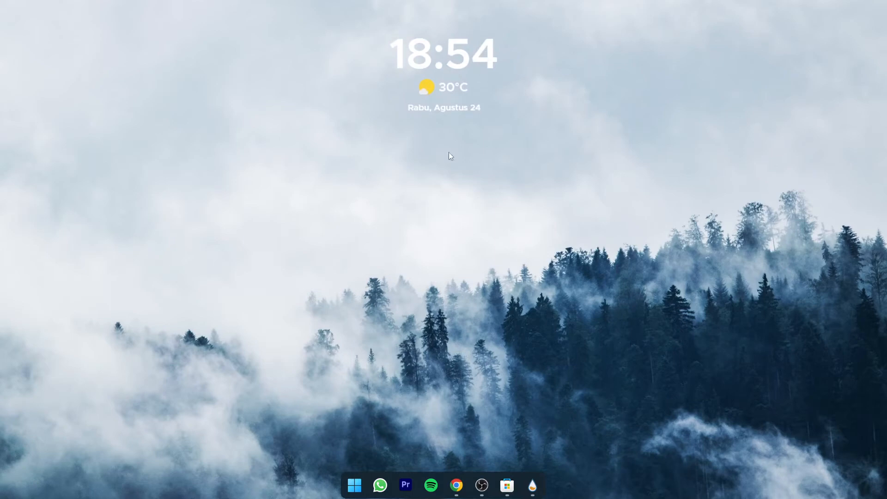
Reopen the settings, go to JaxCore's global options, and follow the weather location guide to weather.com
left_click(532, 486)
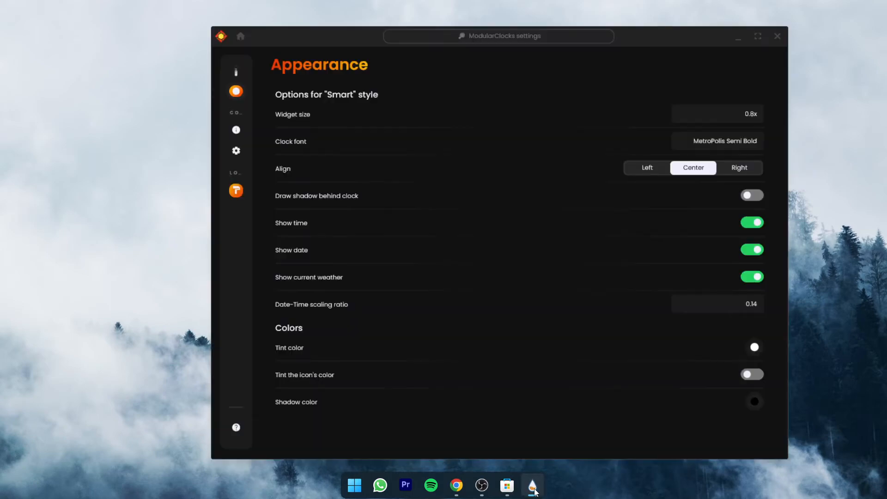
left_click(246, 151)
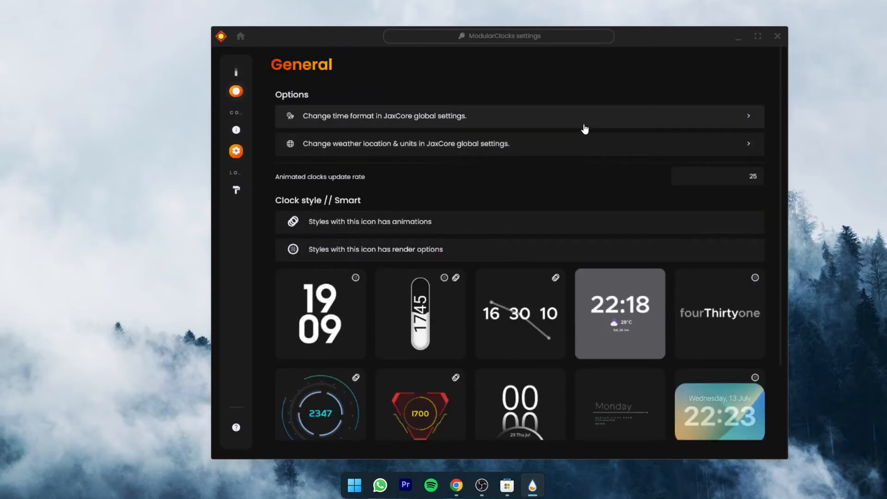
left_click(585, 130)
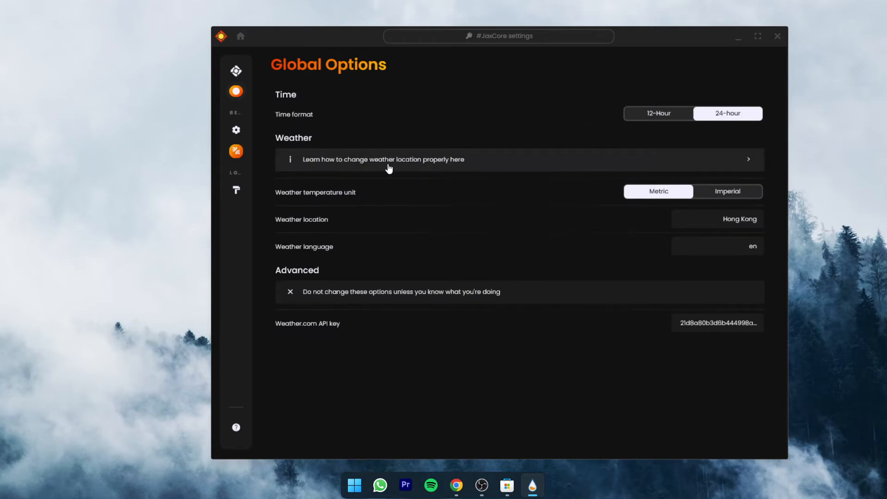
left_click(438, 164)
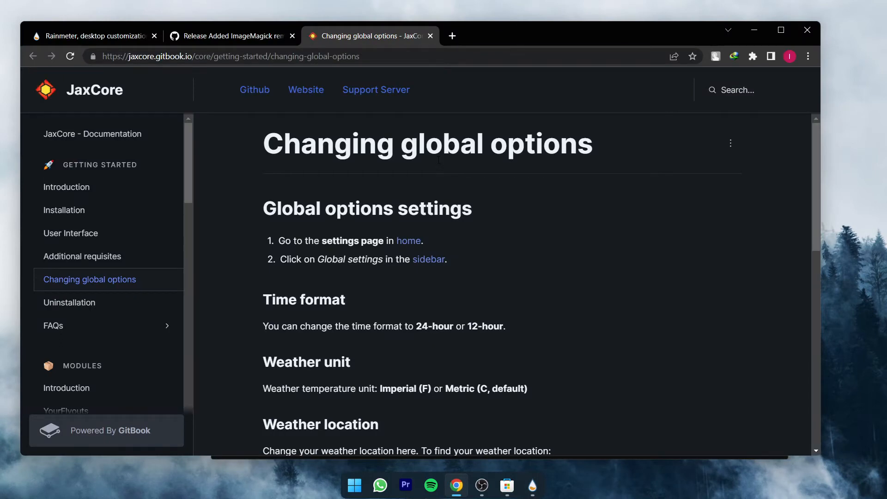
scroll(447, 237, "down", 5)
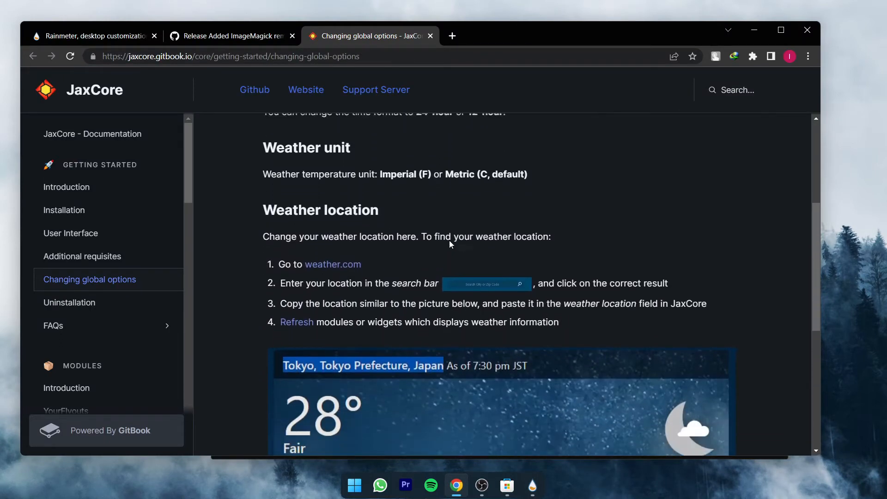
left_click(348, 248)
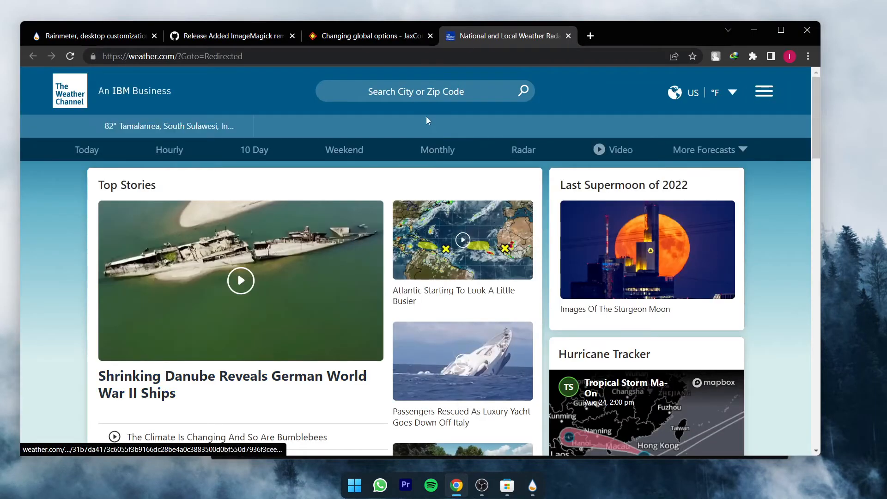
Open the Tamalanrea, South Sulawesi, Indonesia forecast on weather.com and copy the location name from its heading
left_click(403, 93)
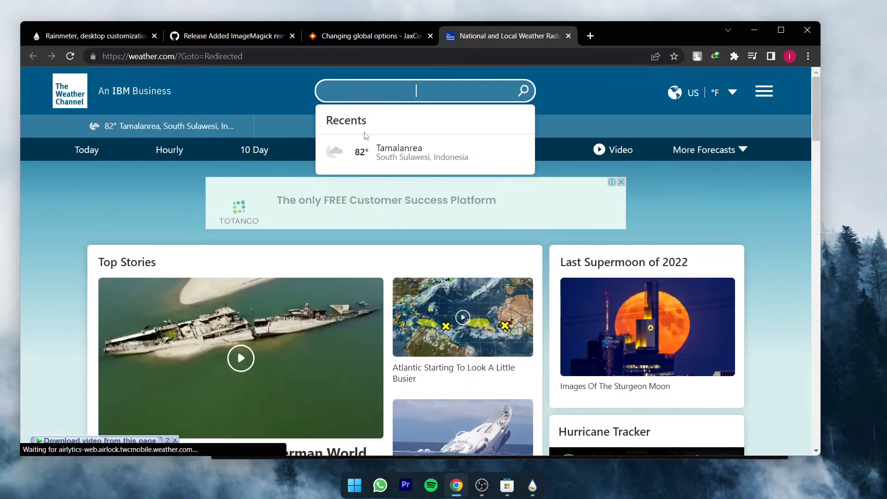
left_click(402, 159)
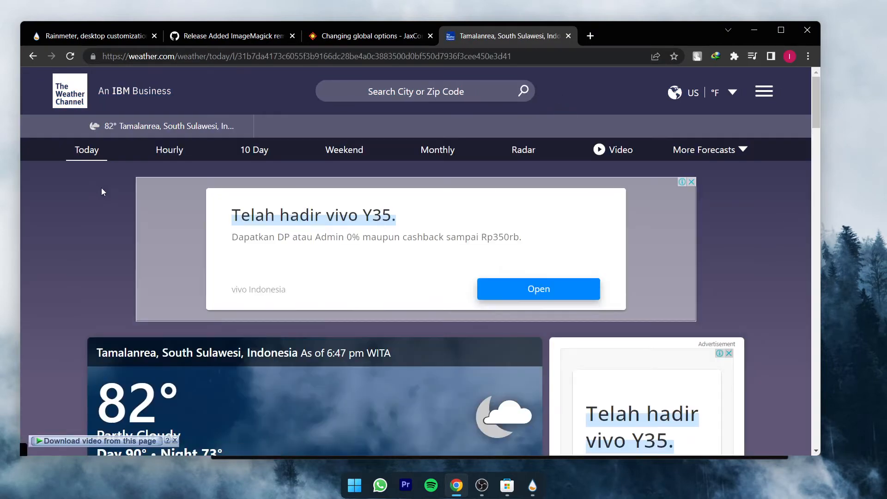
scroll(104, 252, "down", 1)
scroll(103, 253, "down", 3)
left_click_drag(96, 184, 295, 193)
Minimize Chrome and set the JaxCore weather location to Tamalanrea, South Sulawesi, Indonesia
left_click(754, 29)
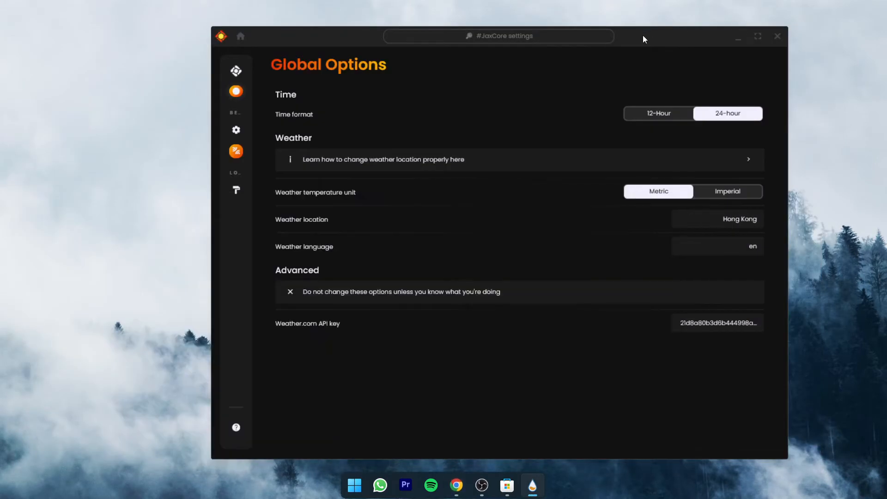
left_click(701, 215)
type("Indonesia")
Try the 12-hour time format and switch back to 24-hour
left_click(662, 117)
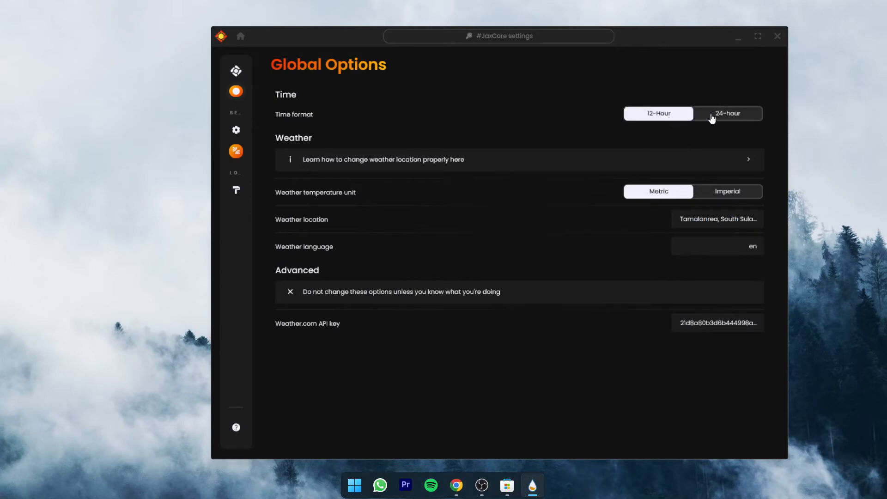
left_click(716, 116)
Minimize the JaxCore settings and refresh the clock widget on the desktop
left_click(738, 41)
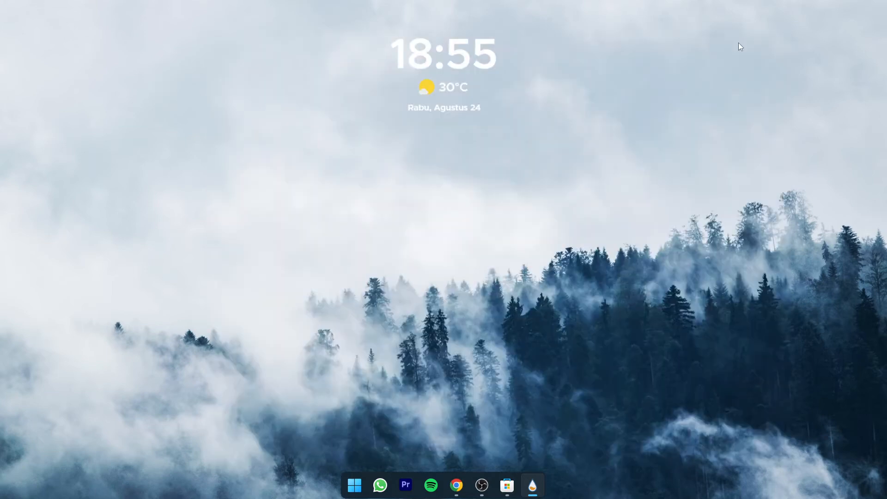
right_click(454, 56)
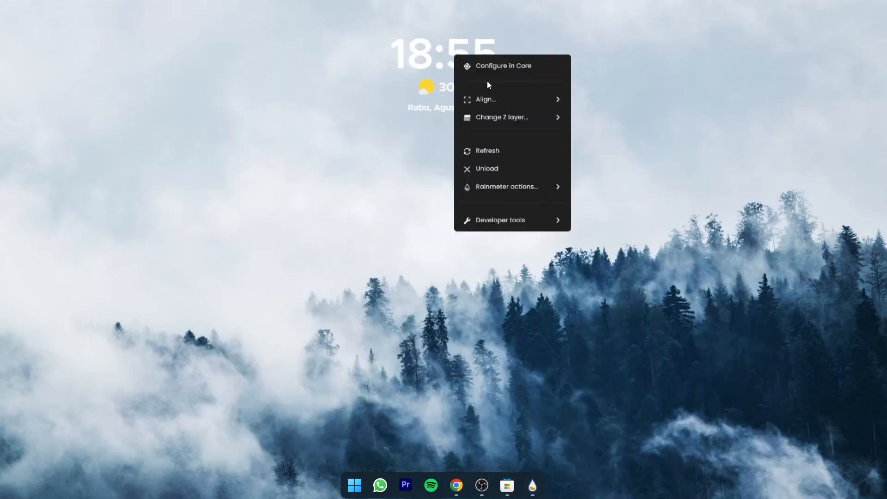
left_click(502, 153)
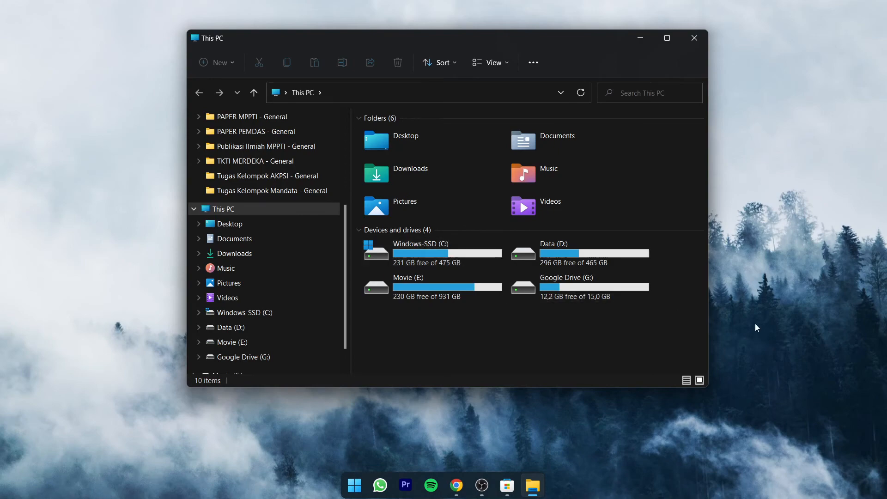
Minimize File Explorer, switch to Microsoft Store, and search for "files app"
left_click(648, 37)
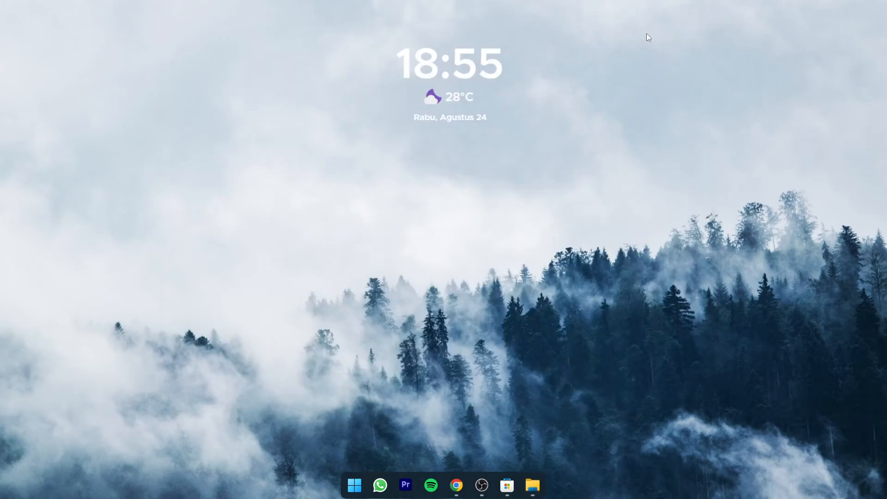
left_click(507, 484)
left_click(424, 18)
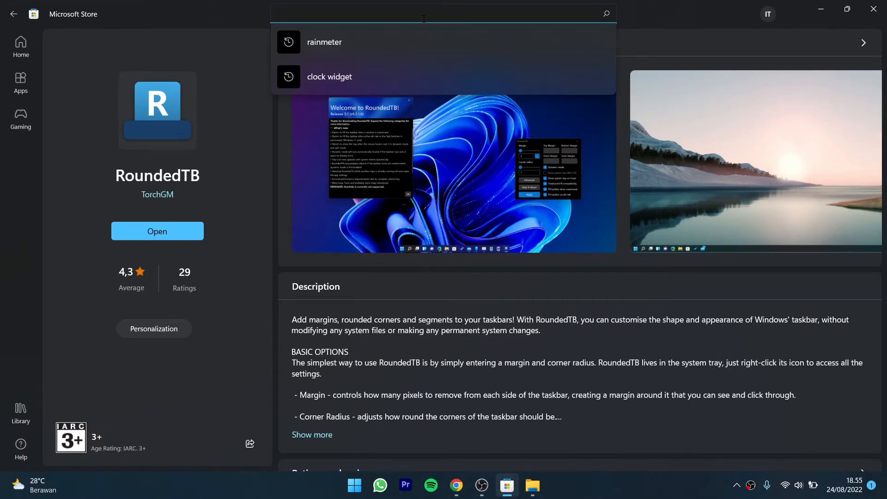
type("files app")
key("Left")
key("Left")
key("Left")
key("Left")
type("s")
key("Return")
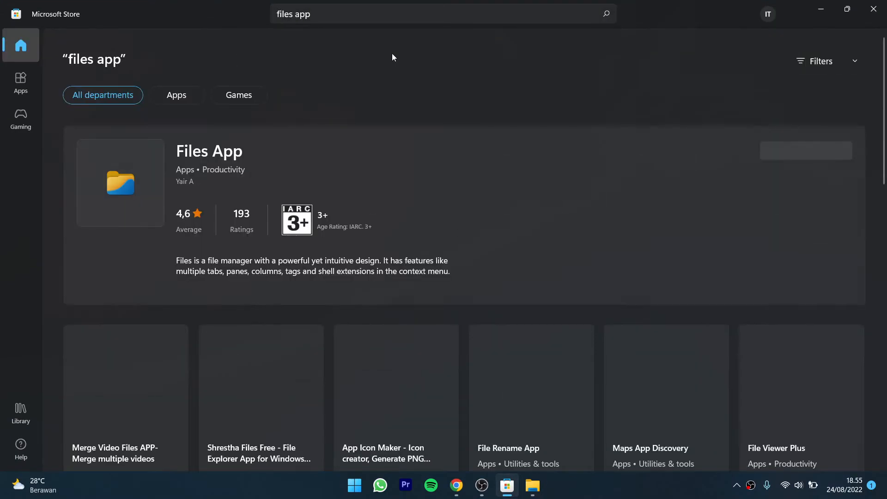
Install Files App from its Microsoft Store page, open it, and minimize the Store
left_click(149, 176)
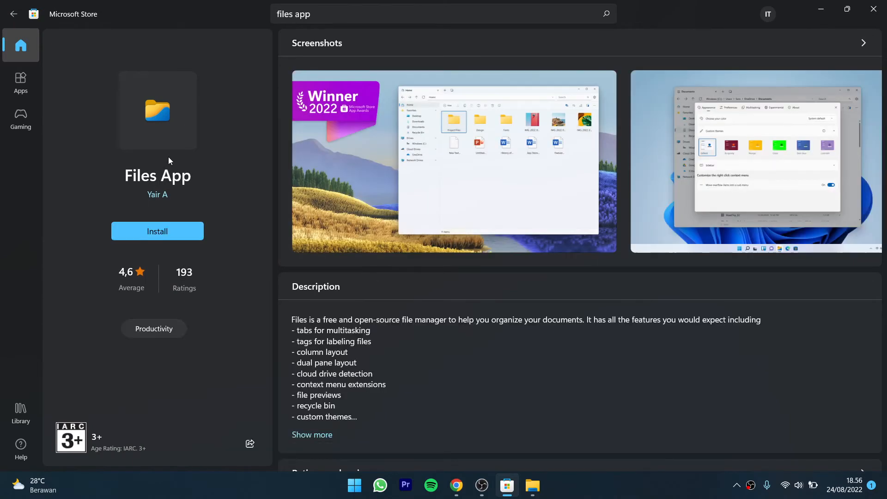
left_click(174, 225)
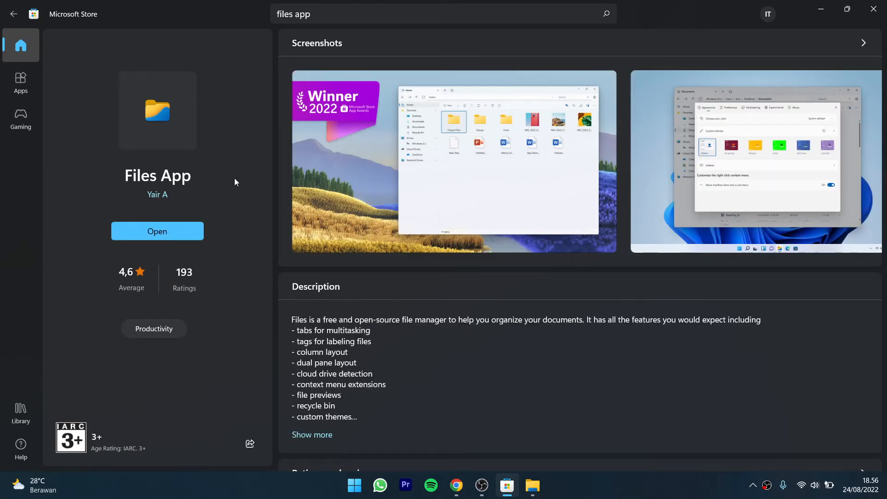
left_click(176, 229)
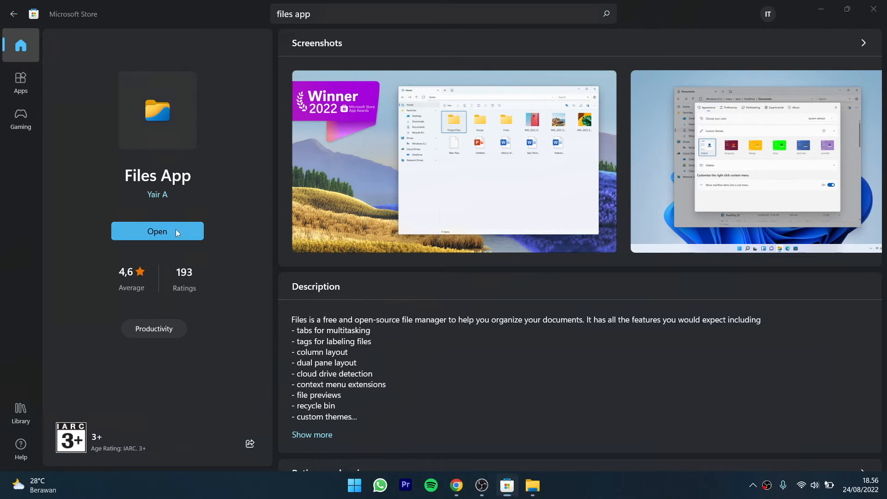
left_click(819, 8)
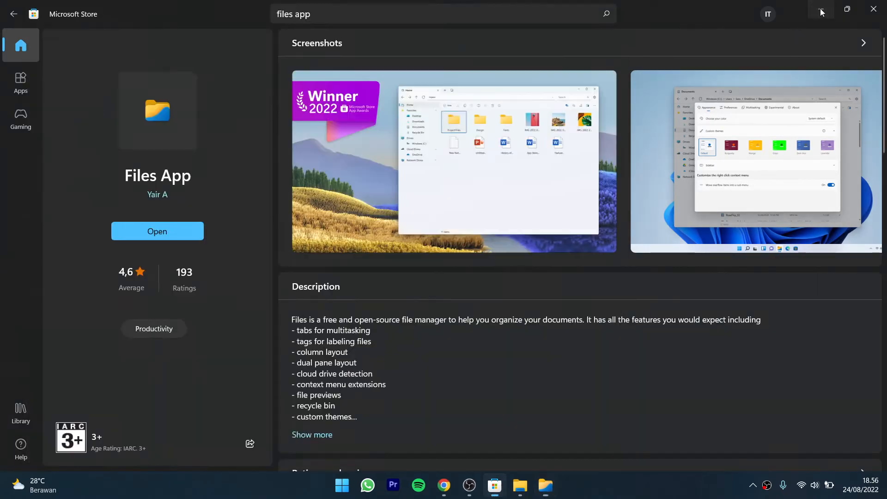
left_click(820, 10)
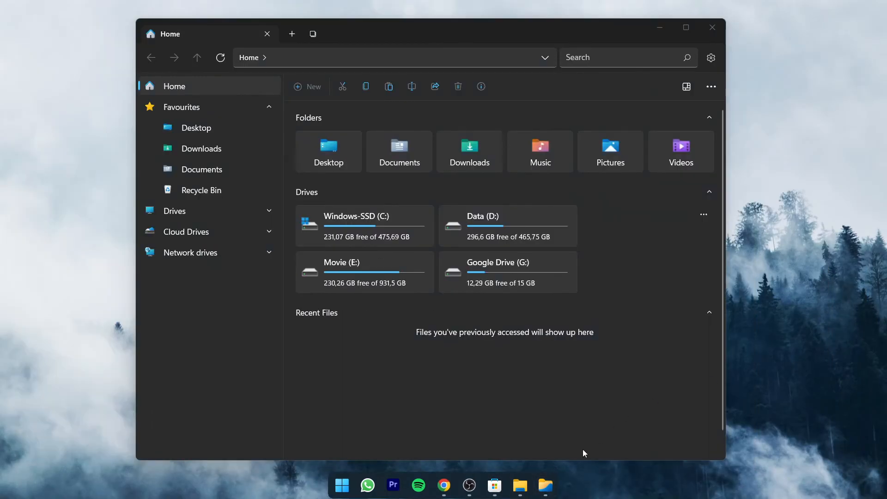
Bring up File Explorer briefly for comparison, open Data (D:) in Files, and try adding a second tab before returning to the D: tab
left_click(525, 488)
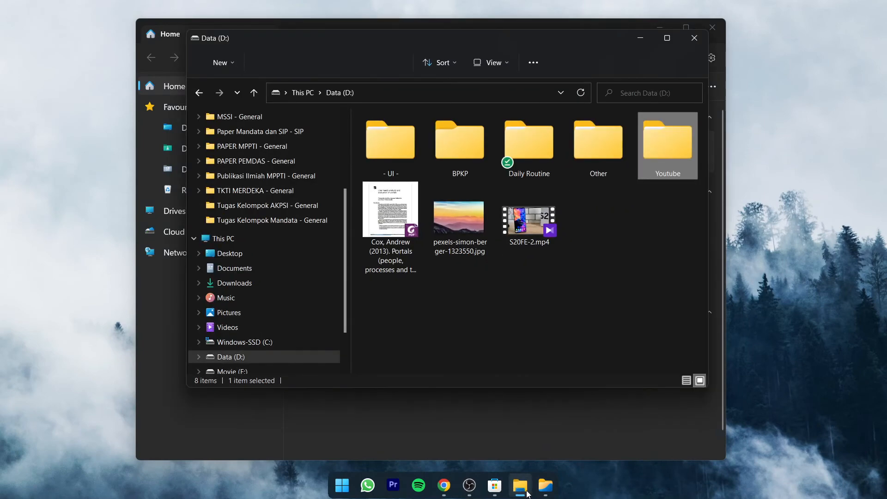
left_click(527, 493)
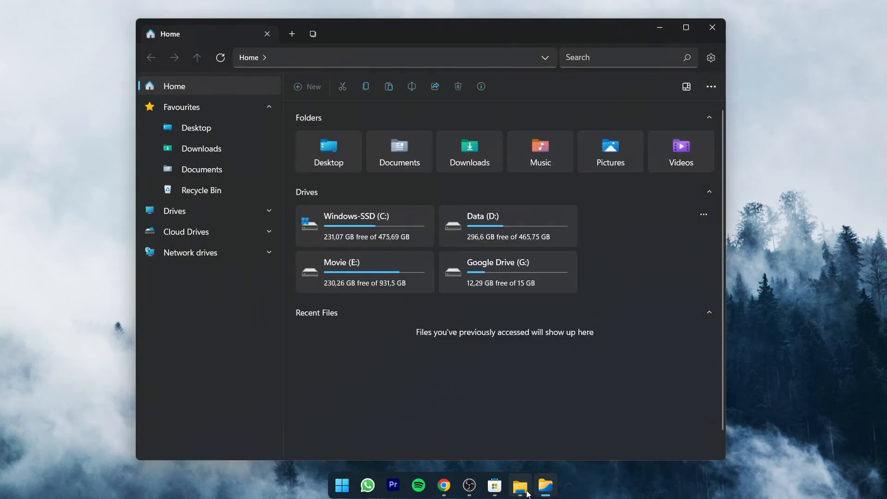
left_click(525, 226)
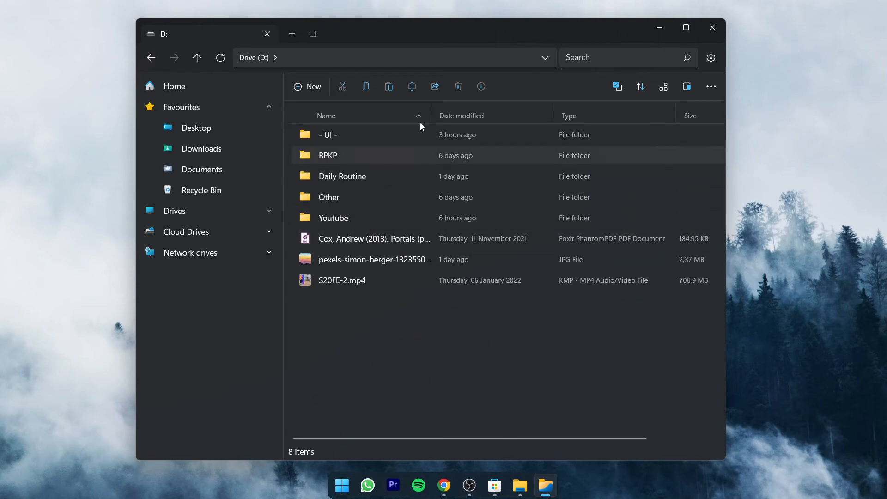
left_click(292, 33)
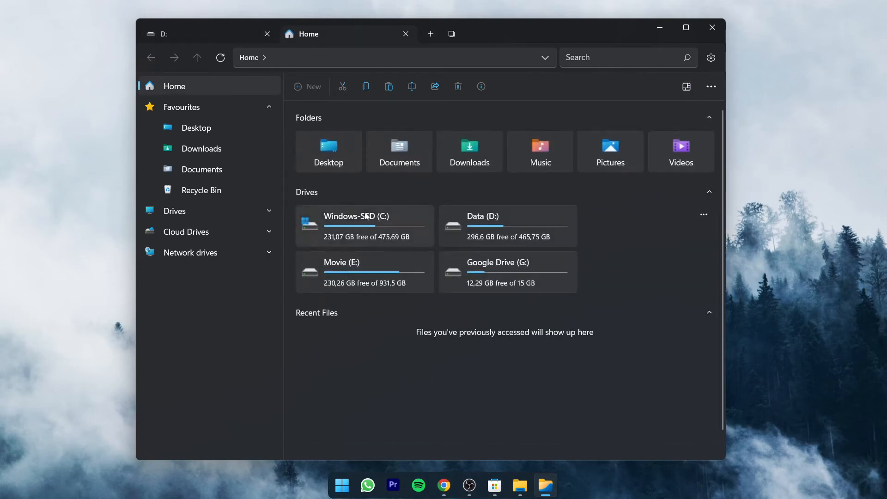
left_click(196, 29)
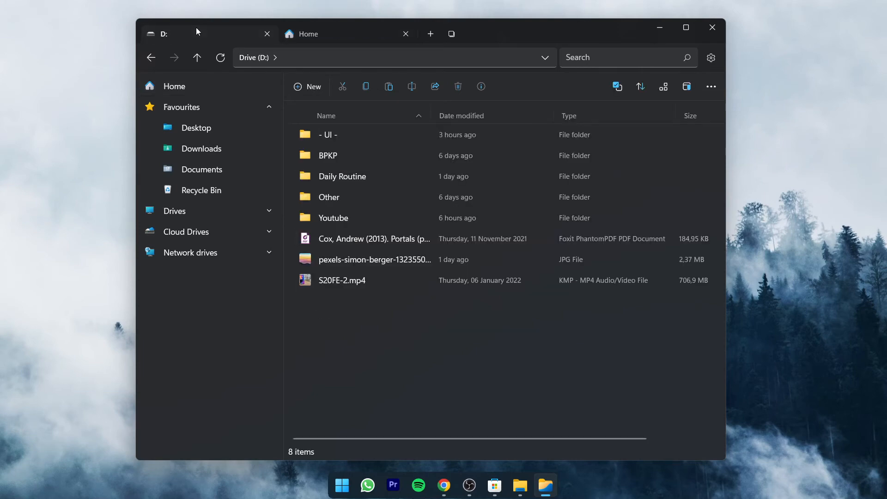
Try the Light colour in the Files appearance settings and switch back to Dark
left_click(711, 58)
left_click(629, 109)
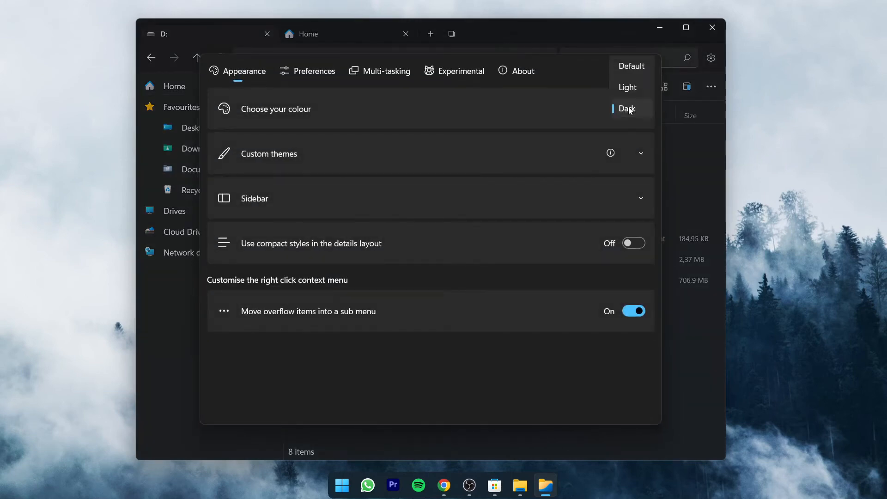
left_click(627, 89)
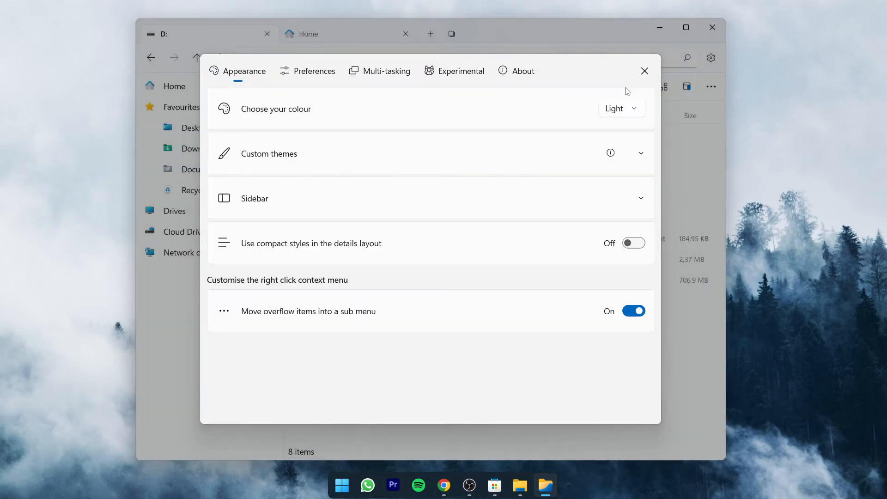
left_click(644, 71)
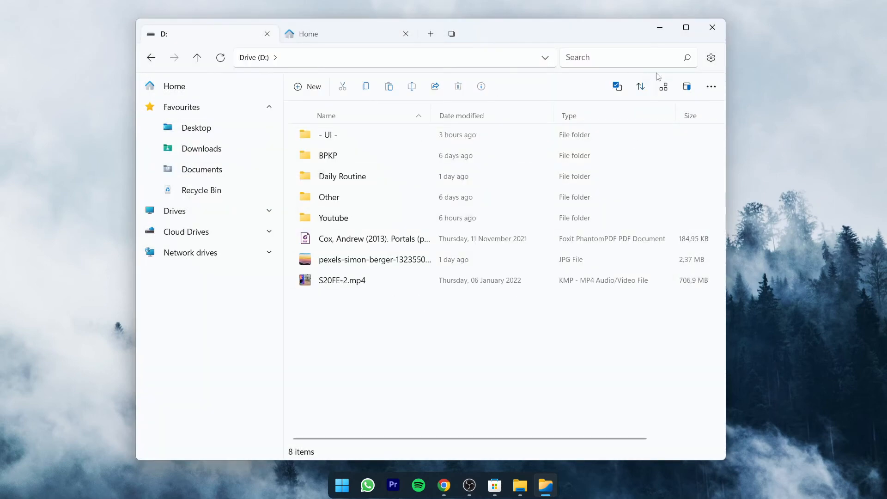
left_click(711, 59)
left_click(623, 109)
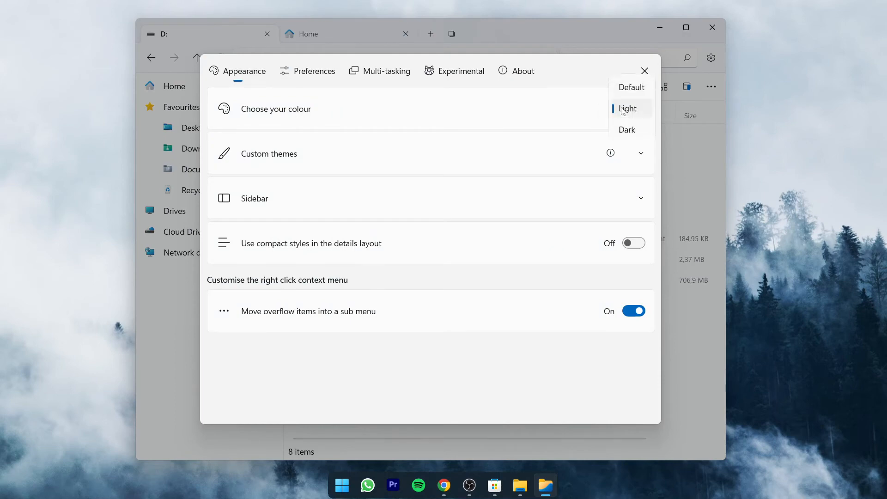
left_click(627, 130)
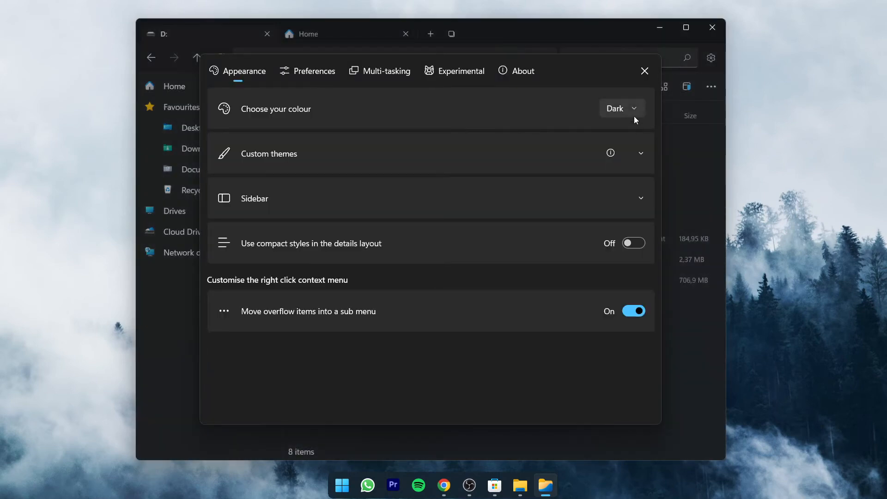
left_click(645, 70)
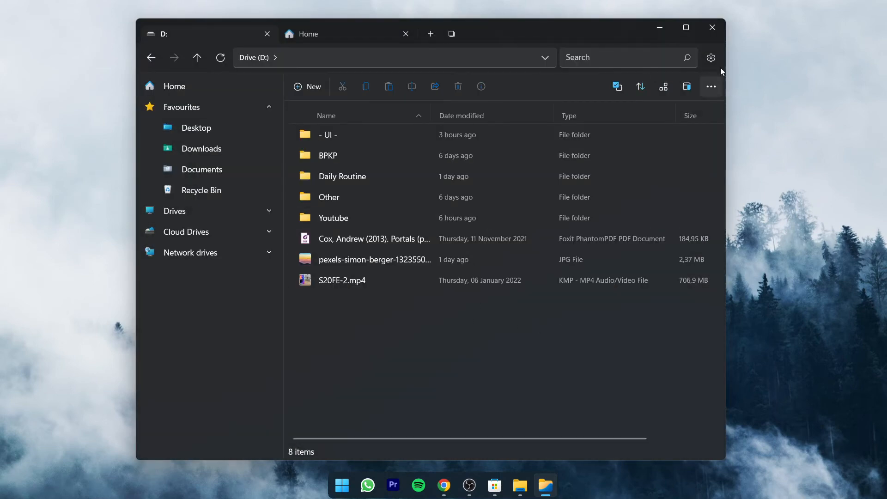
Try the Acrylic custom theme in Files and view it on the D: file list
left_click(711, 58)
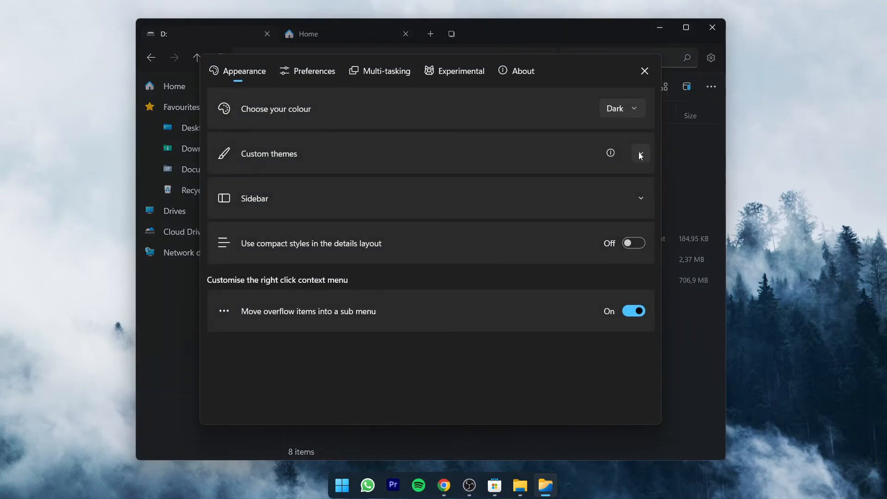
left_click(640, 154)
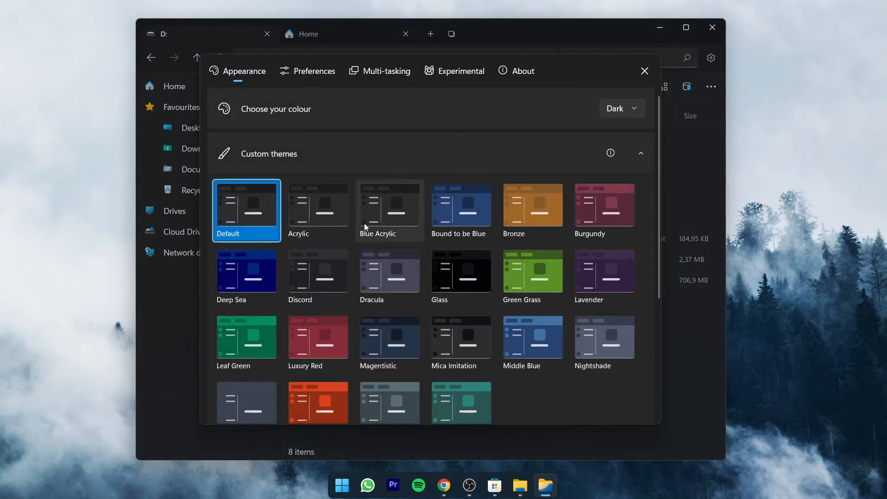
left_click(309, 224)
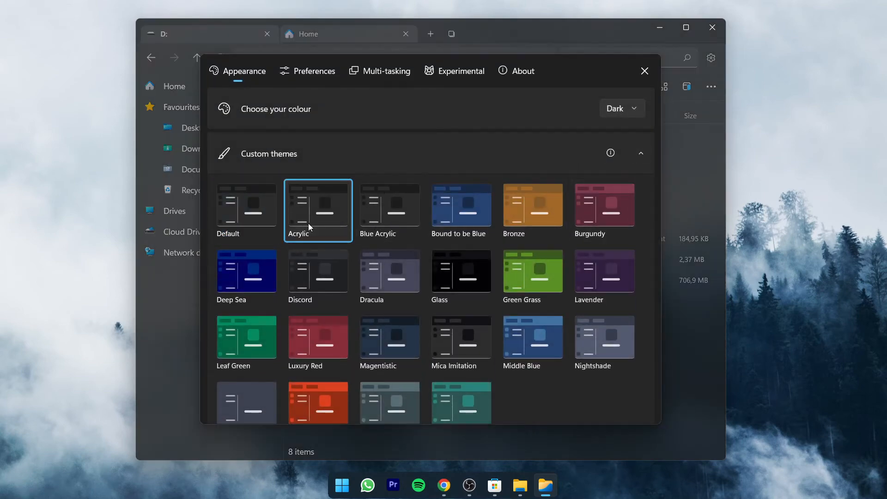
left_click(644, 71)
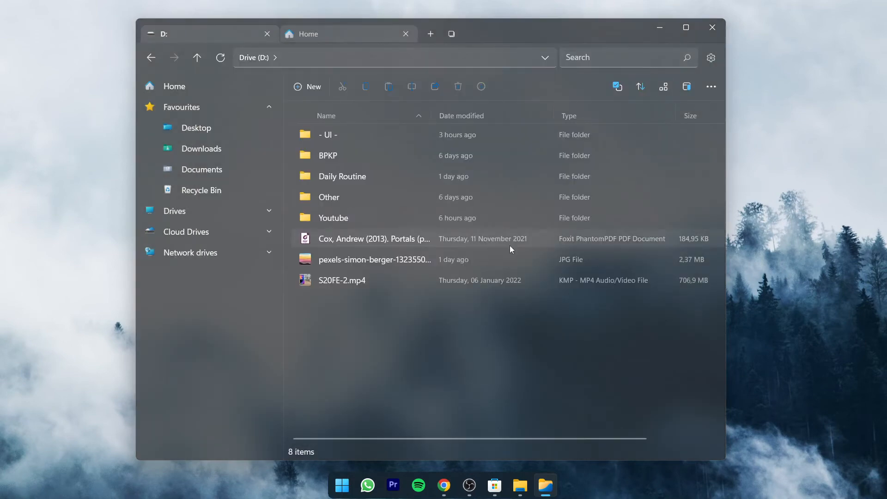
Change the Files custom theme to Bound to be Blue and close the settings
left_click(710, 57)
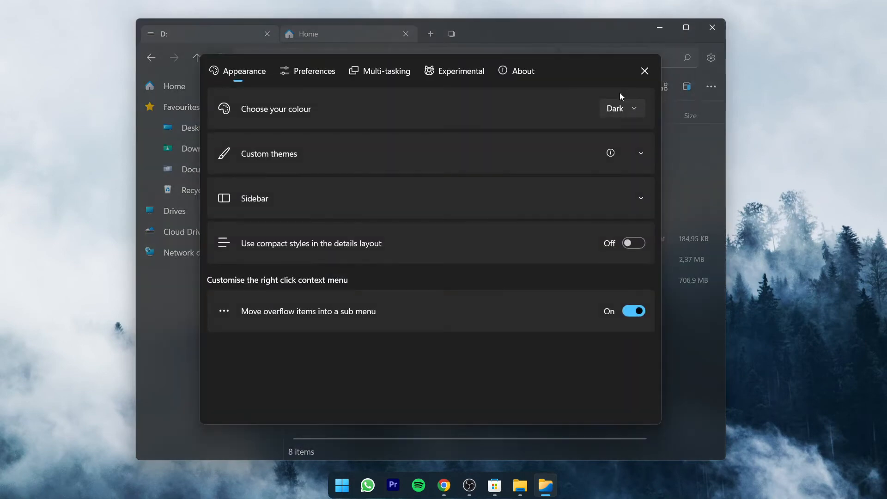
left_click(640, 153)
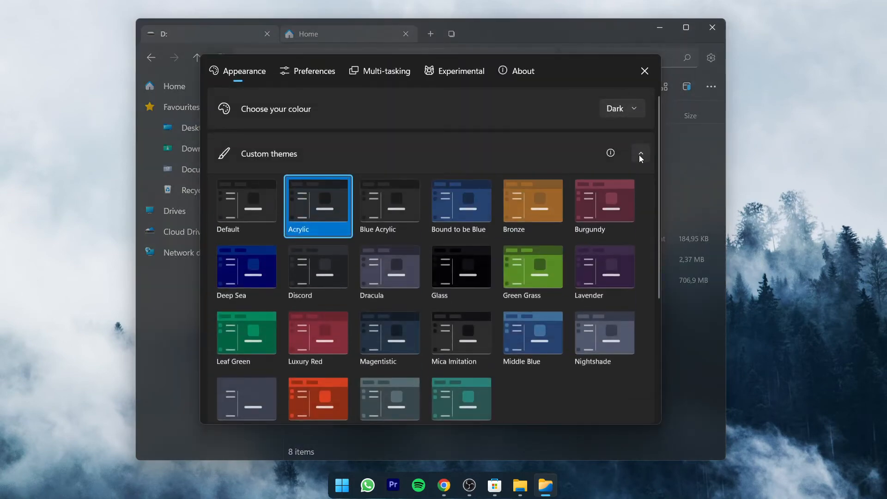
left_click(467, 208)
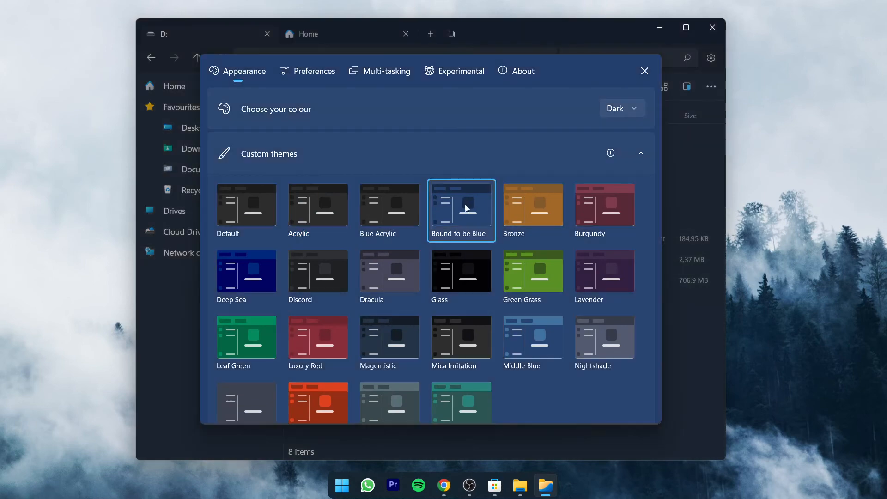
left_click(644, 71)
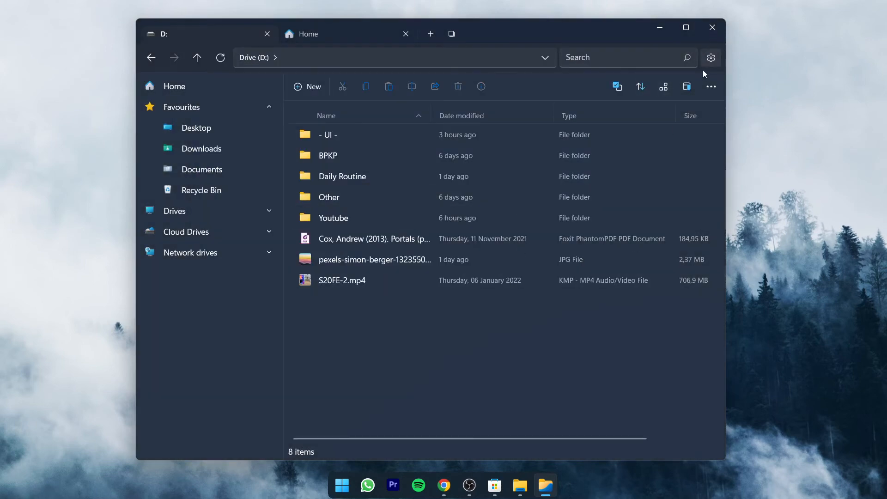
Choose the Blue Acrylic custom theme for Files and close the settings
left_click(713, 60)
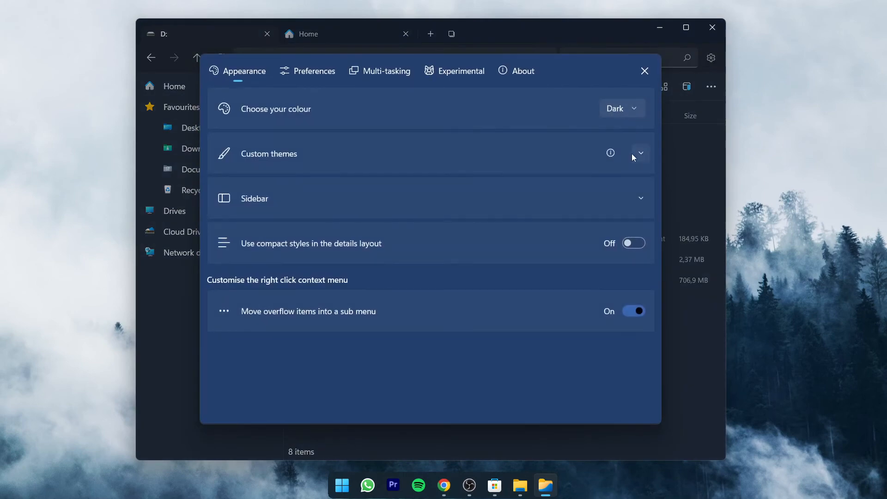
left_click(640, 153)
left_click(376, 204)
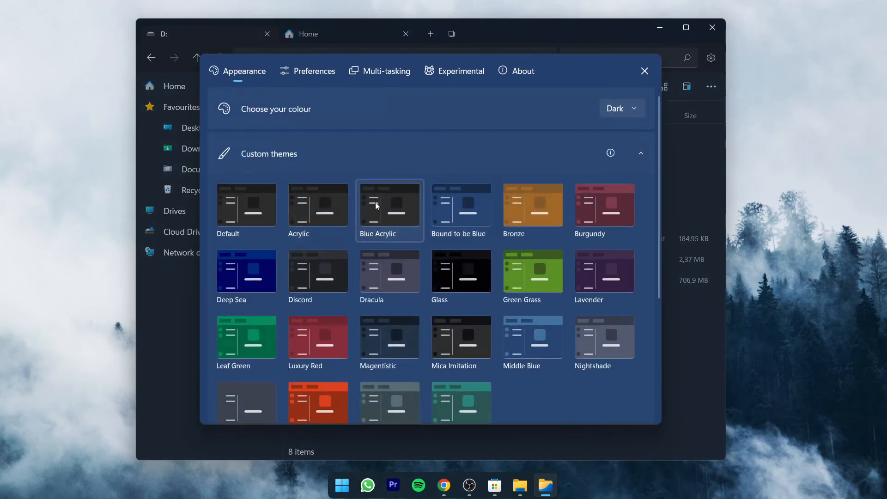
left_click(643, 72)
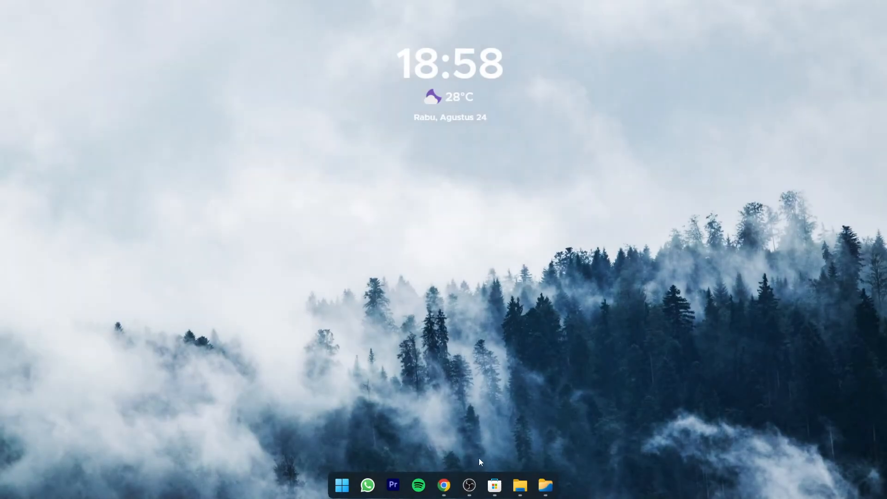
Switch to Microsoft Store, search for "quicklook", install the QuickLook app, and minimize the Store
left_click(494, 485)
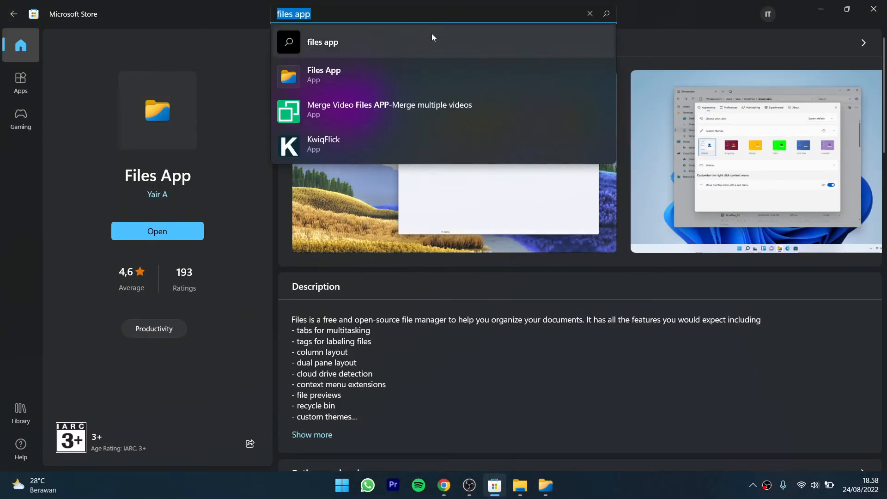
key("BackSpace")
type("quicklook")
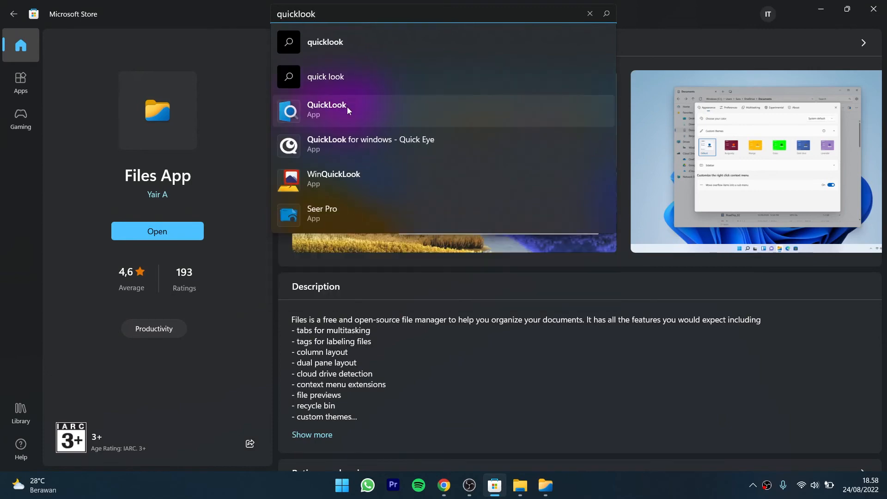
left_click(348, 107)
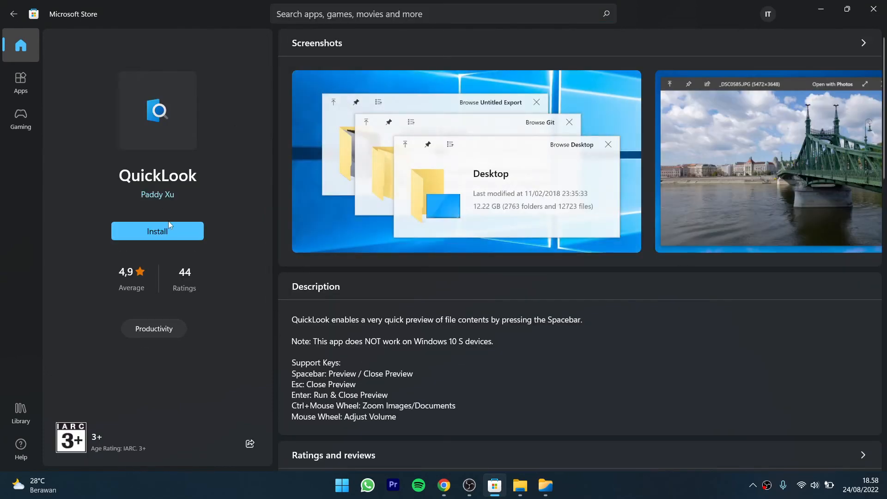
left_click(168, 231)
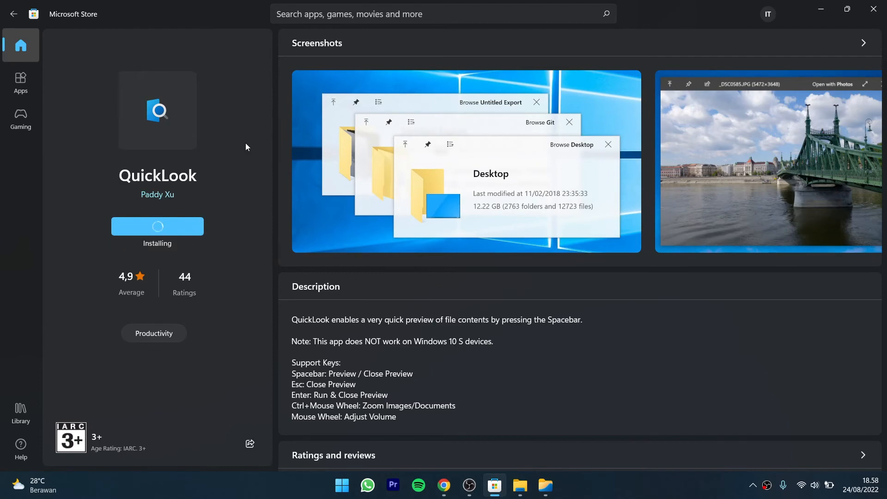
left_click(821, 9)
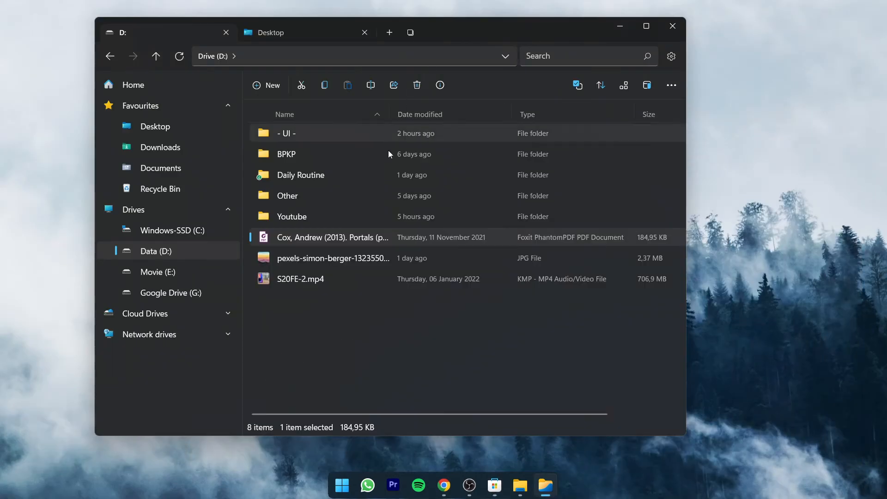
Preview the PDF document on the D: drive with QuickLook and browse its pages 2 to 4
left_click(354, 254)
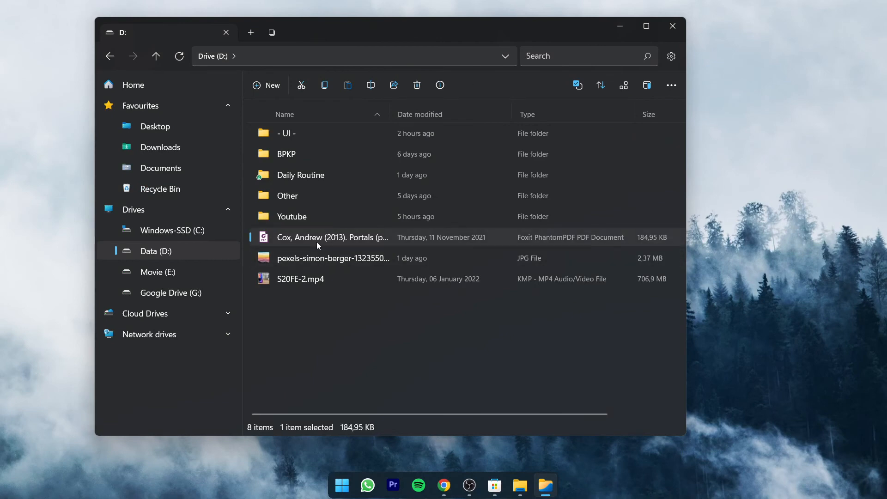
key("space")
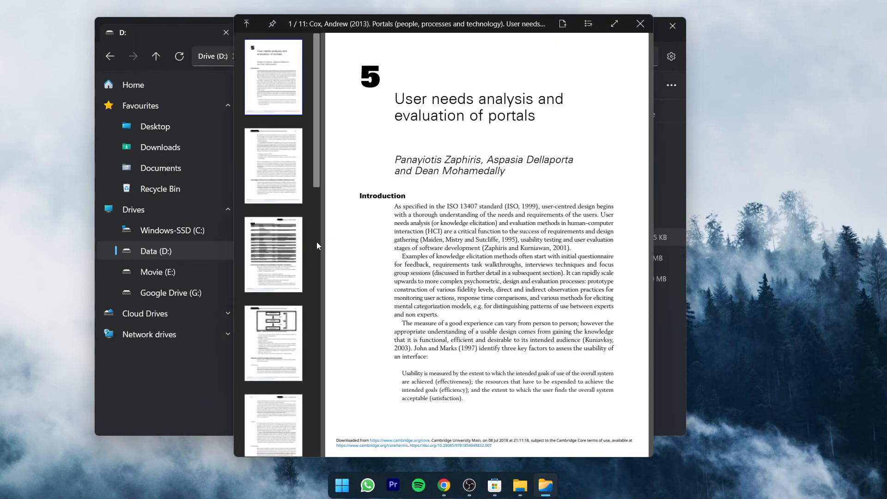
left_click(273, 178)
left_click(276, 249)
left_click(272, 330)
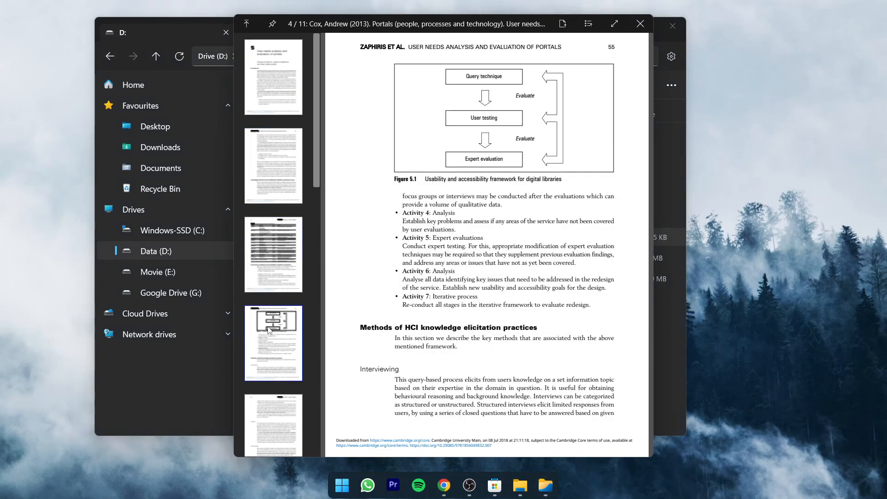
Close the PDF preview, and preview the JPG image on the D: drive with QuickLook
key("space")
left_click(345, 263)
key("space")
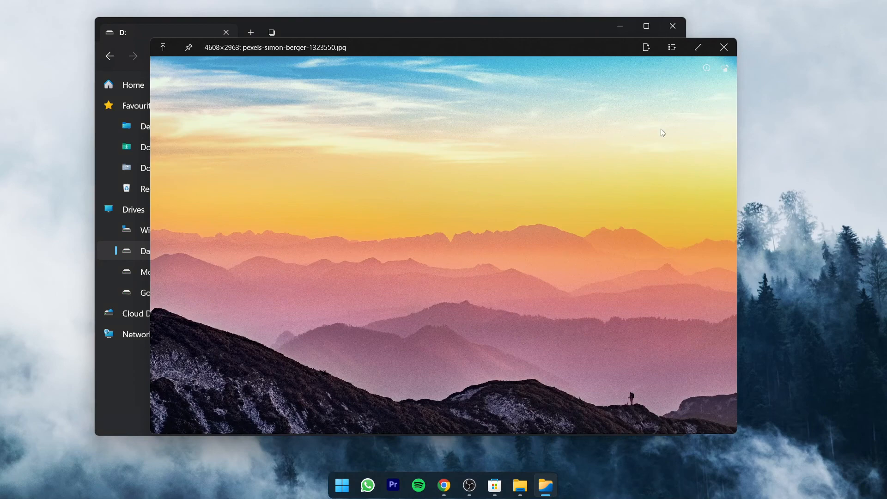
key("space")
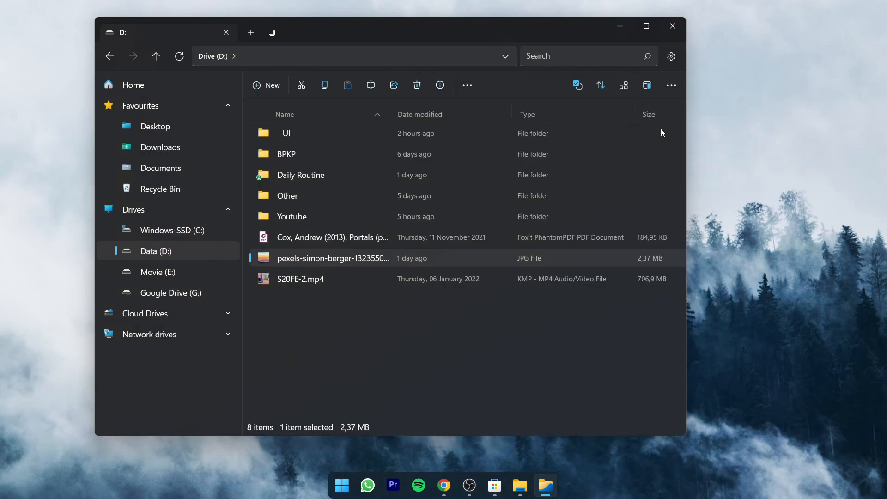
Preview S20FE-2.mp4 with QuickLook, skip ahead to about 03:52, close the preview and minimize the Files window
left_click(342, 278)
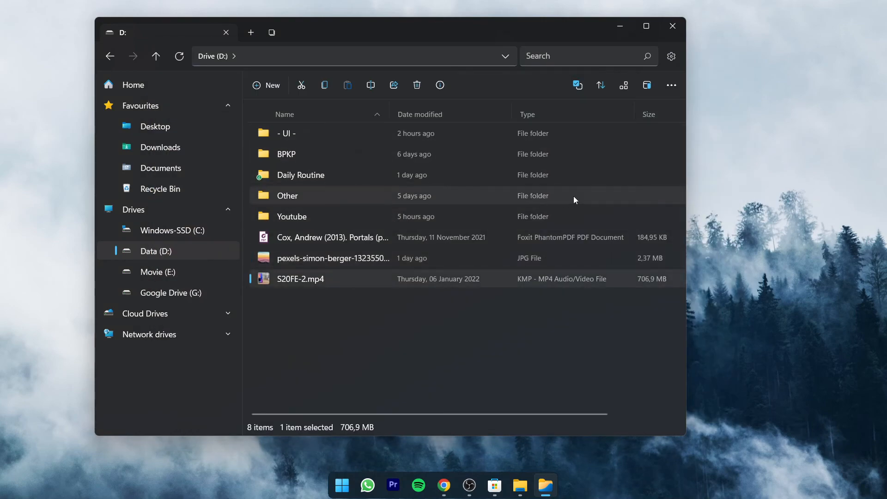
key("space")
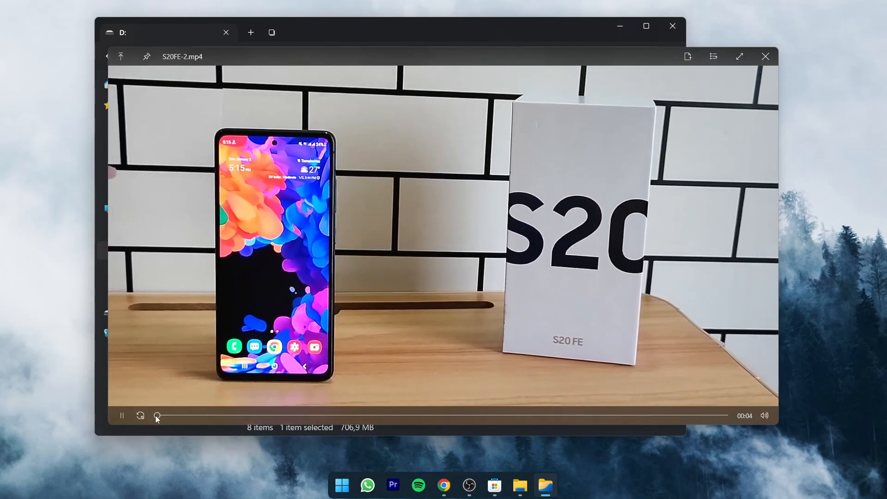
left_click_drag(157, 415, 393, 415)
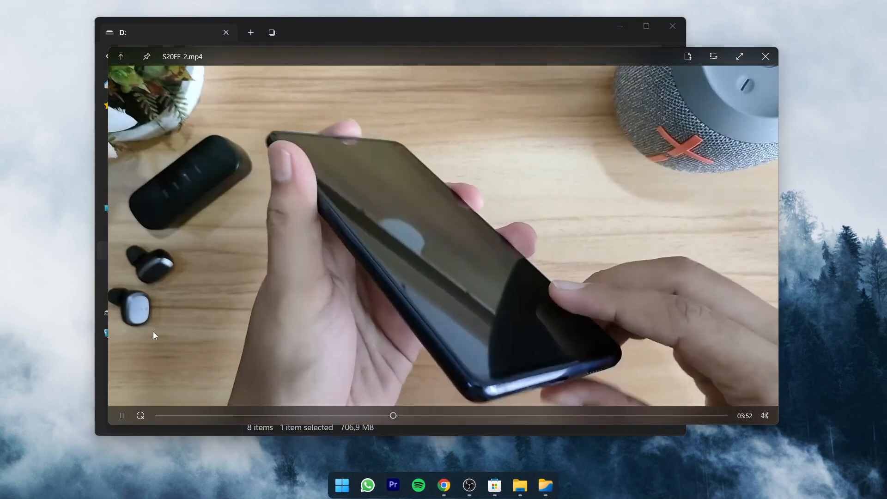
key("space")
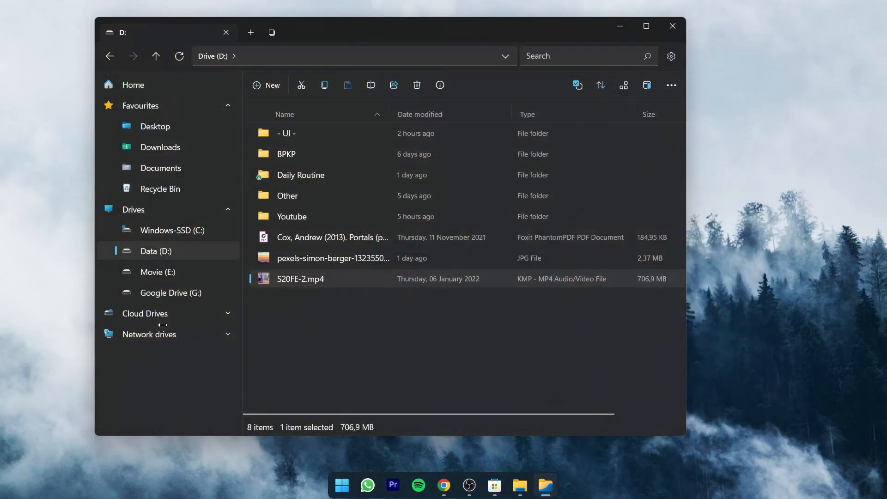
left_click(613, 21)
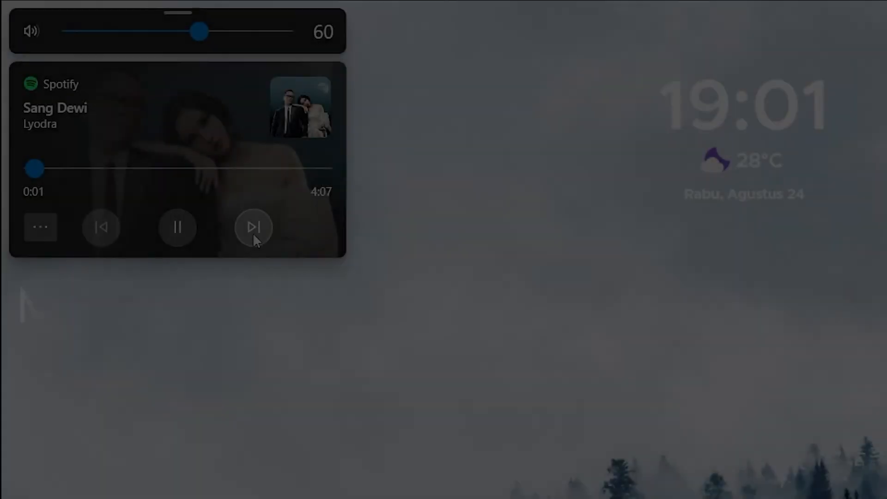
Skip to the next Spotify track from the media flyout, and raise and lower the system volume
left_click(253, 231)
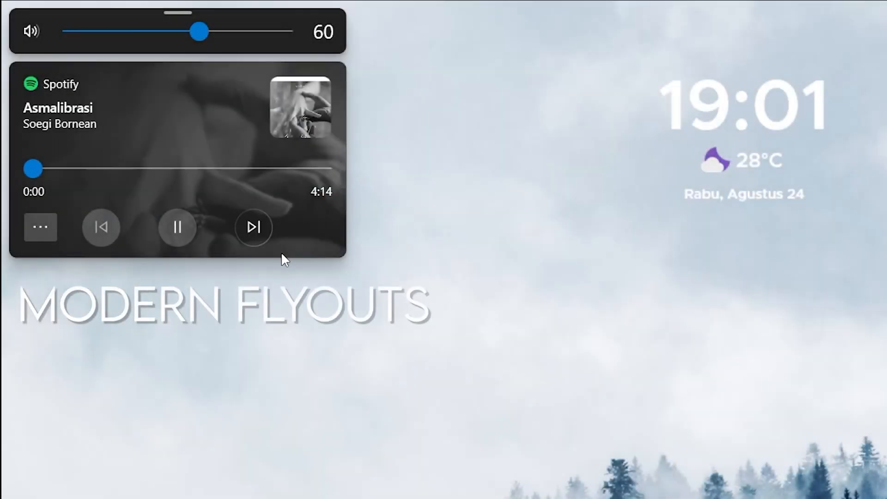
key("XF86AudioRaiseVolume")
key("XF86AudioRaiseVolume")
key("XF86AudioRaiseVolume")
key("XF86AudioLowerVolume")
key("XF86AudioLowerVolume")
key("XF86AudioLowerVolume")
key("XF86AudioLowerVolume")
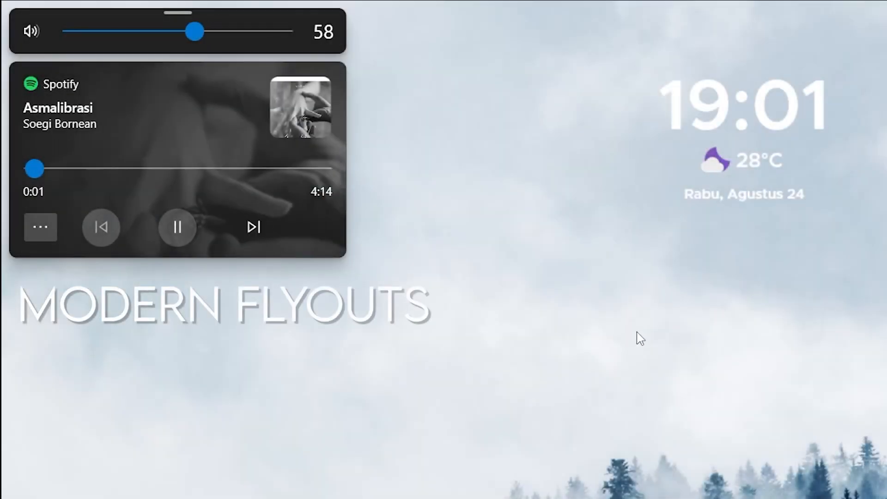
key("XF86AudioRaiseVolume")
key("XF86AudioRaiseVolume")
key("XF86AudioRaiseVolume")
key("XF86AudioRaiseVolume")
key("XF86AudioLowerVolume")
key("XF86AudioLowerVolume")
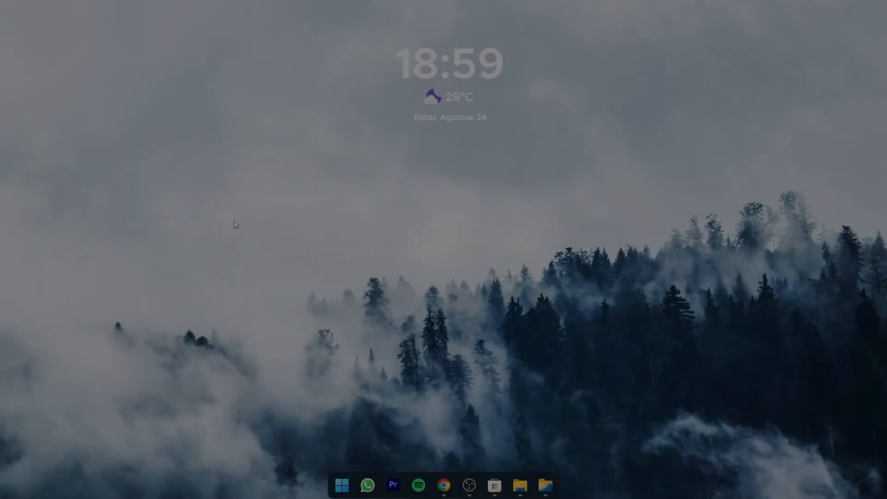
Check the default volume flyout, switch to Microsoft Store and search for "modernflyouts" to open the ModernFlyouts (Preview) page
key("XF86AudioLowerVolume")
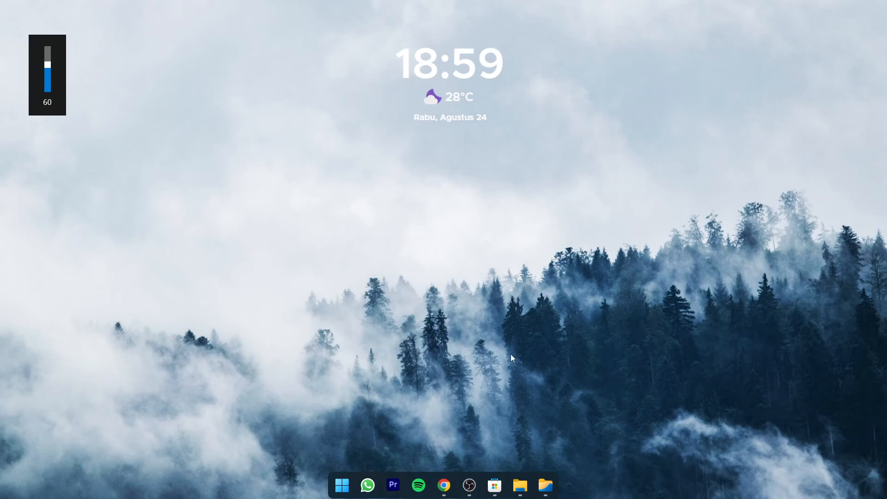
left_click(497, 490)
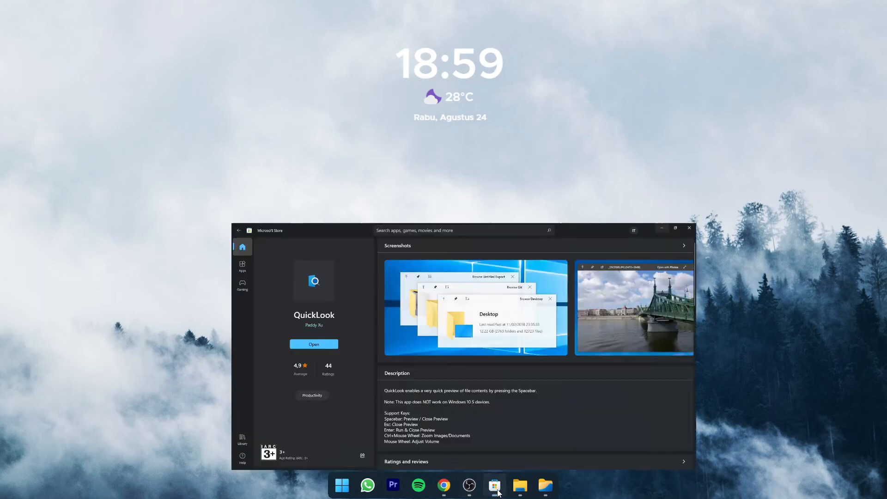
left_click(461, 19)
type("moder")
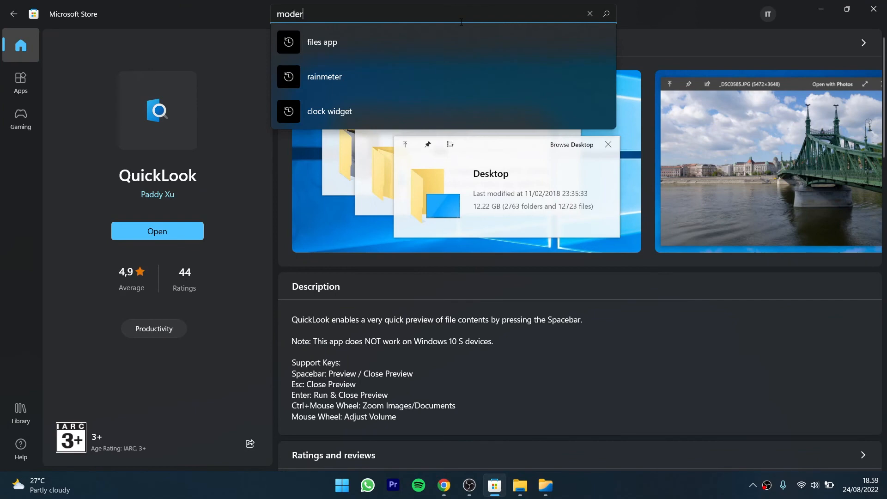
type("n")
left_click(393, 109)
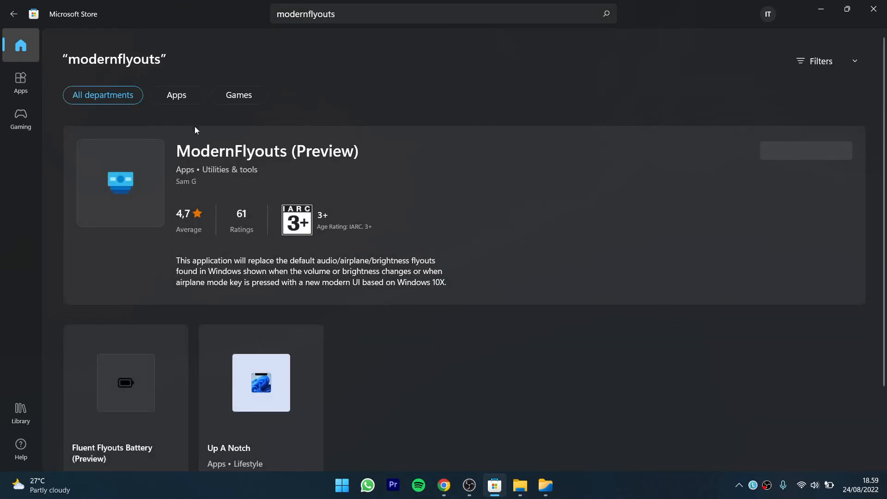
left_click(158, 165)
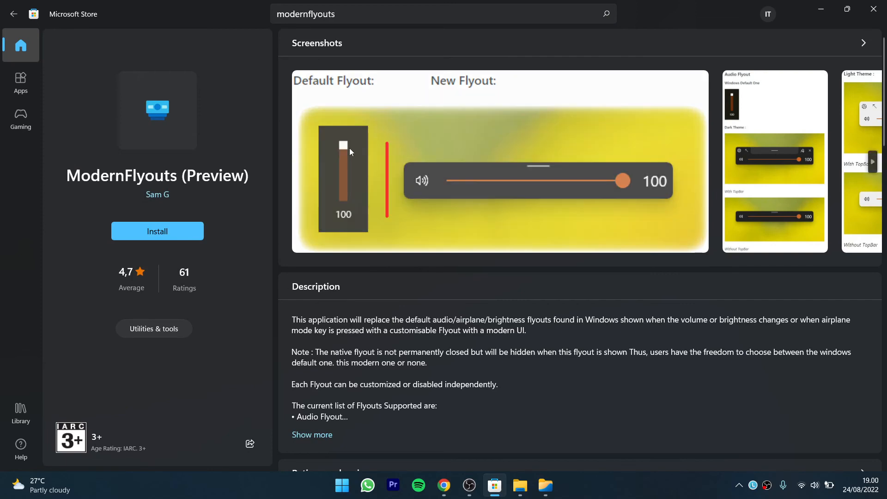
Browse the ModernFlyouts (Preview) screenshots, install the app, check its system tray icon and minimize the Store
scroll(572, 203, "right", 10)
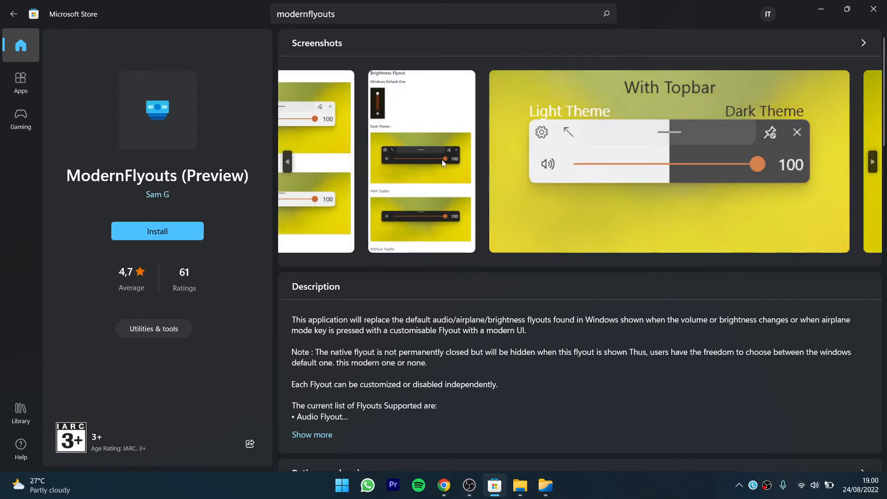
scroll(691, 175, "right", 5)
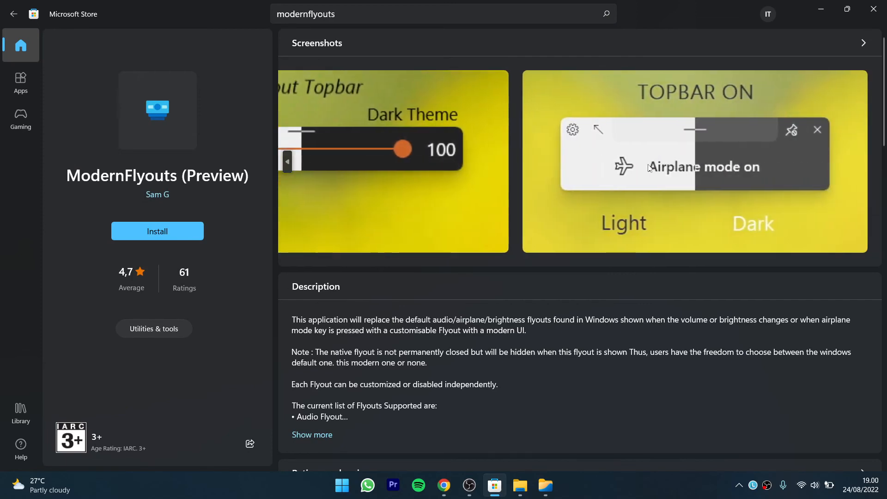
left_click(186, 229)
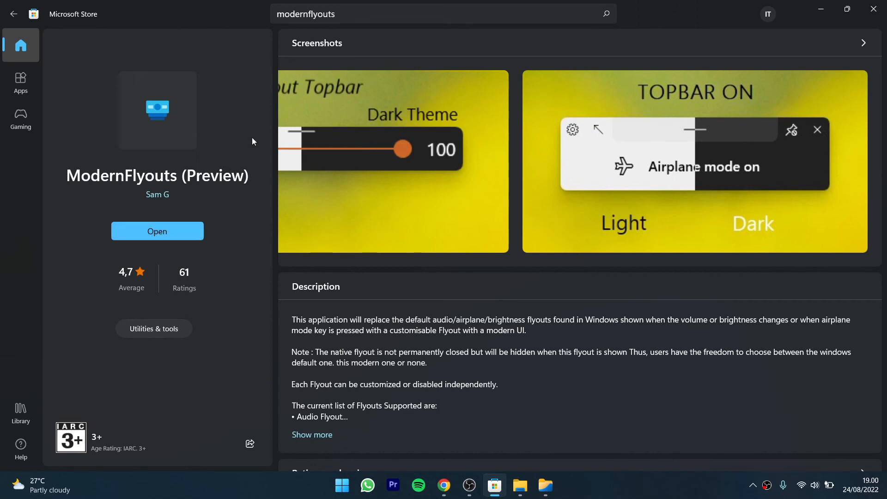
left_click(753, 484)
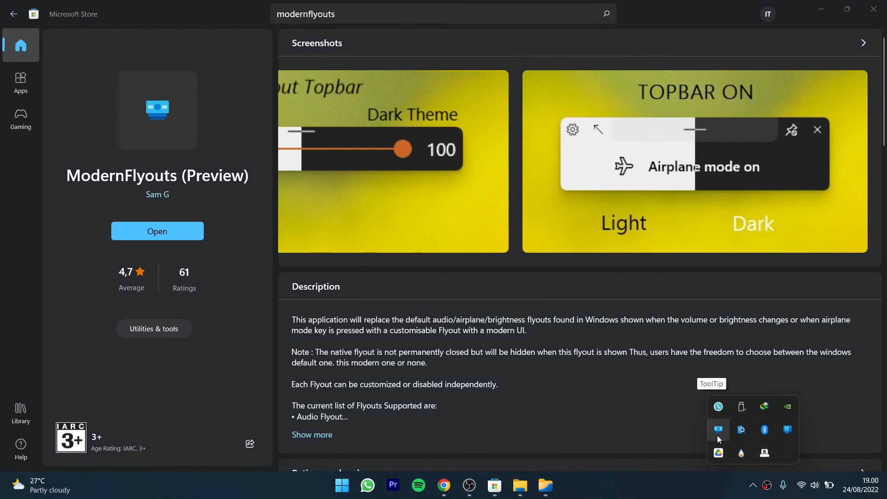
left_click(817, 10)
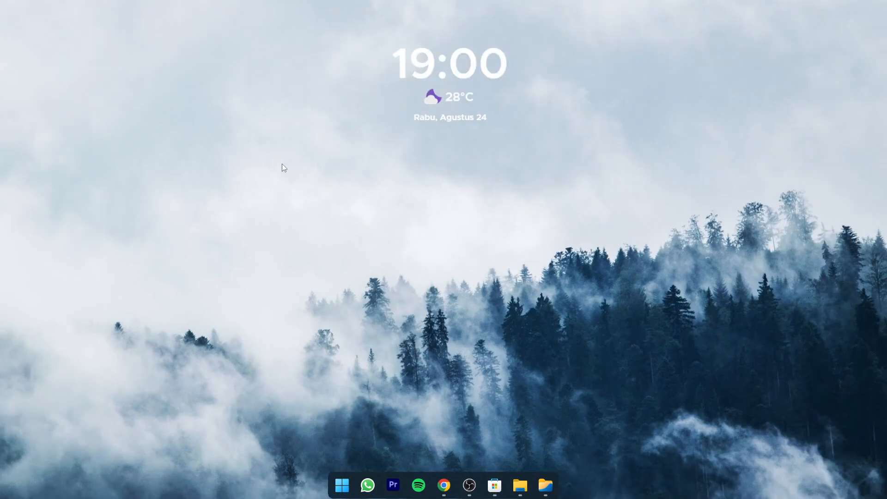
Test the ModernFlyouts volume flyout by lowering and raising the system volume, ending at 60
key("XF86AudioLowerVolume")
key("XF86AudioLowerVolume")
key("XF86AudioLowerVolume")
key("XF86AudioLowerVolume")
key("XF86AudioLowerVolume")
key("XF86AudioLowerVolume")
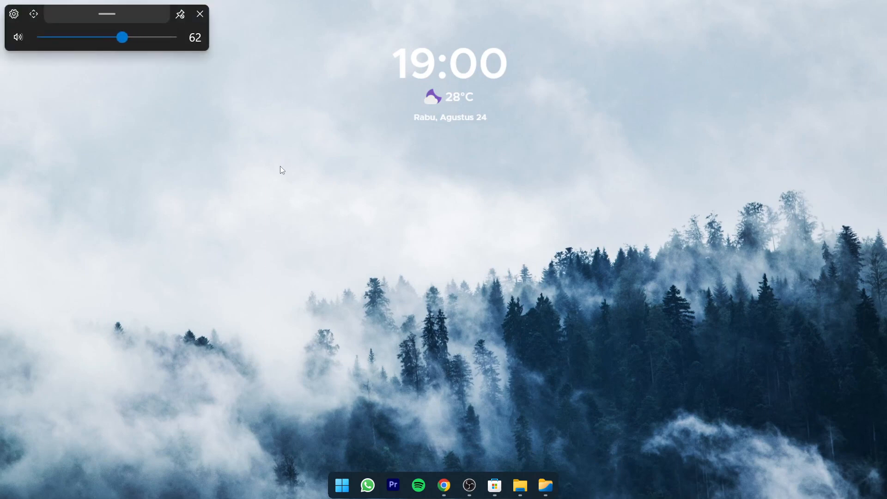
key("XF86AudioRaiseVolume")
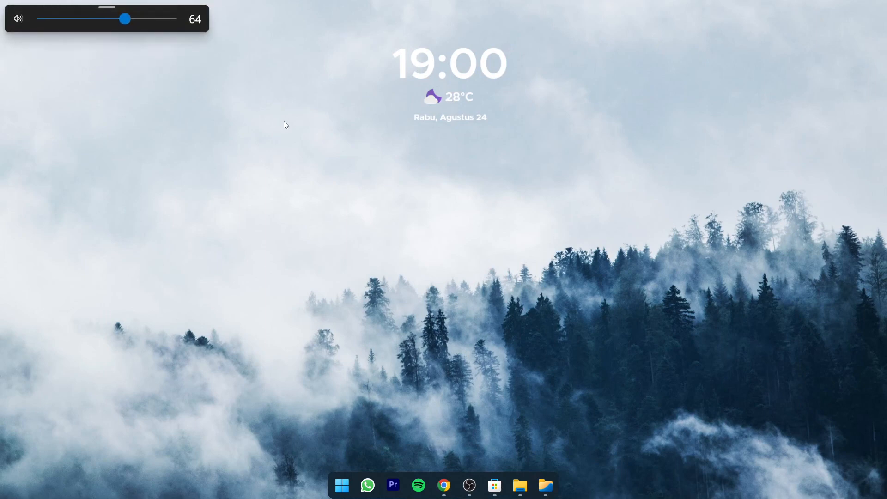
key("XF86AudioLowerVolume")
key("XF86AudioLowerVolume")
key("XF86AudioLowerVolume")
key("XF86AudioLowerVolume")
key("XF86AudioLowerVolume")
key("XF86AudioLowerVolume")
key("XF86AudioLowerVolume")
key("XF86AudioLowerVolume")
key("XF86AudioLowerVolume")
key("XF86AudioLowerVolume")
key("XF86AudioRaiseVolume")
key("XF86AudioRaiseVolume")
key("XF86AudioRaiseVolume")
key("XF86AudioRaiseVolume")
key("XF86AudioRaiseVolume")
key("XF86AudioRaiseVolume")
key("XF86AudioRaiseVolume")
key("XF86AudioRaiseVolume")
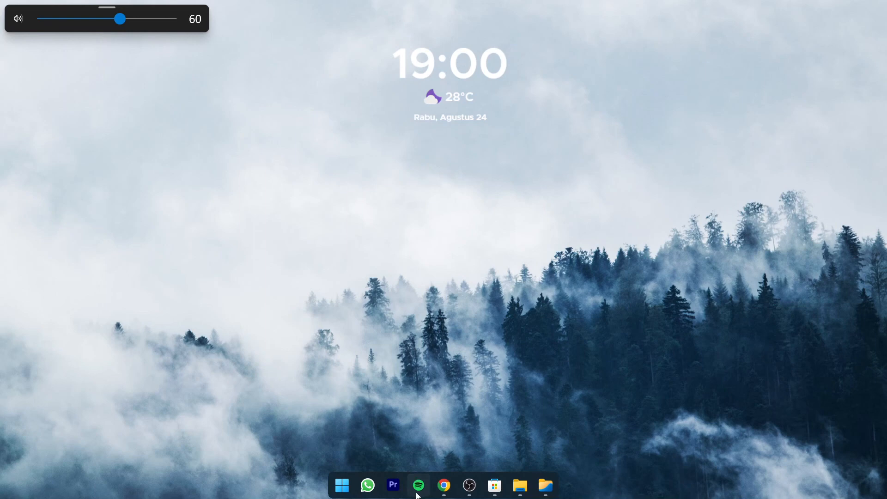
Switch to Spotify, play Pink Venom from the Top 50 - Indonesia playlist and minimize the window
left_click(417, 494)
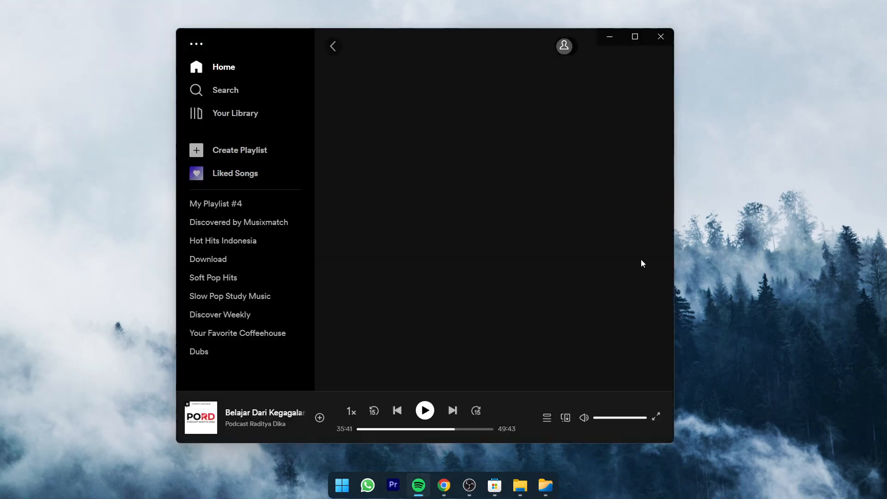
left_click(334, 361)
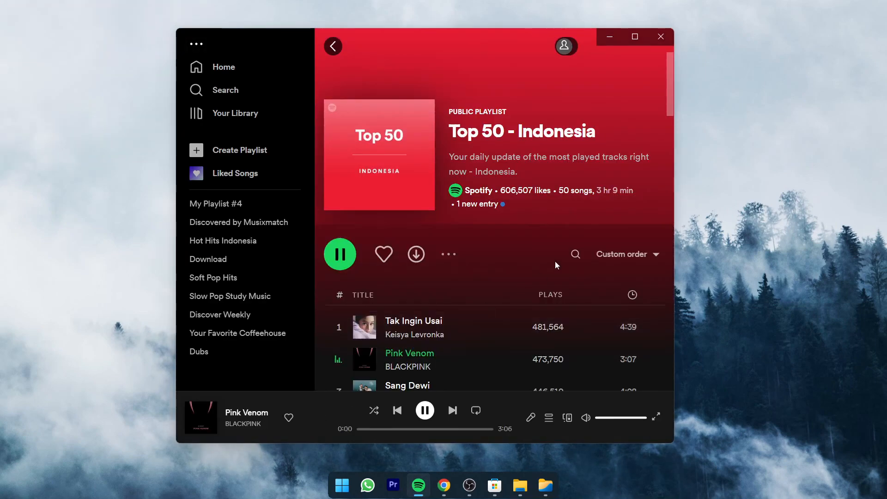
left_click(608, 37)
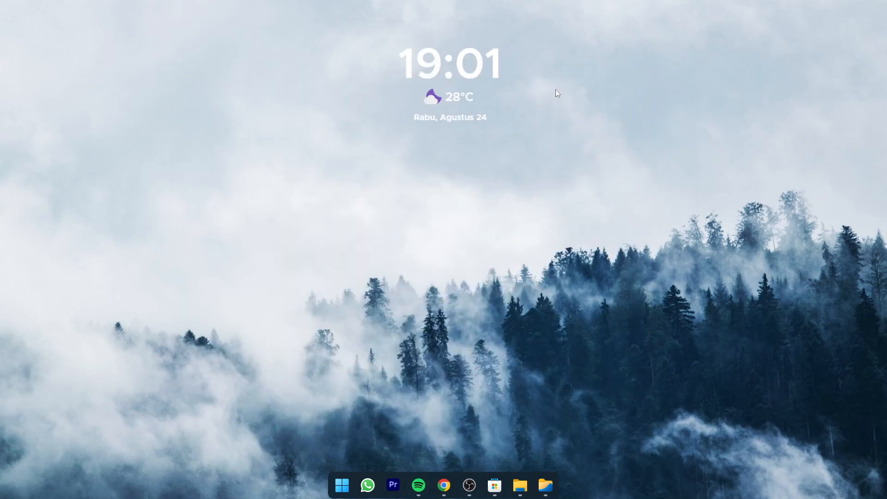
Bring up the media flyout by varying the volume, ending at 60, and skip two tracks ahead to Asmalibrasi
key("XF86AudioRaiseVolume")
key("XF86AudioRaiseVolume")
key("XF86AudioRaiseVolume")
key("XF86AudioRaiseVolume")
key("XF86AudioLowerVolume")
key("XF86AudioLowerVolume")
key("XF86AudioLowerVolume")
key("XF86AudioLowerVolume")
key("XF86AudioLowerVolume")
key("XF86AudioLowerVolume")
key("XF86AudioLowerVolume")
key("XF86AudioLowerVolume")
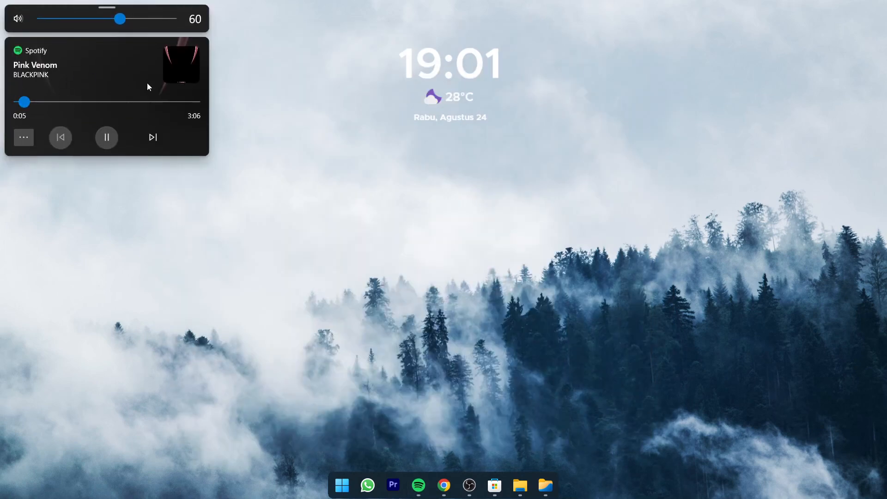
left_click(152, 137)
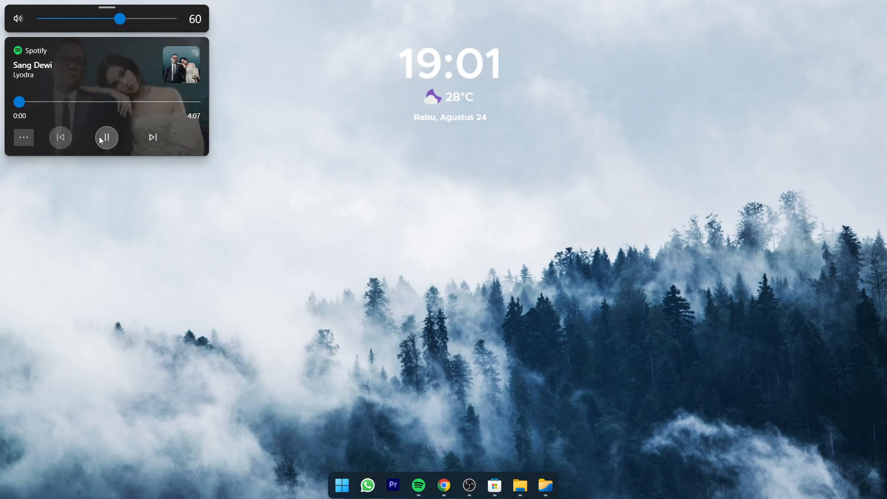
left_click(153, 141)
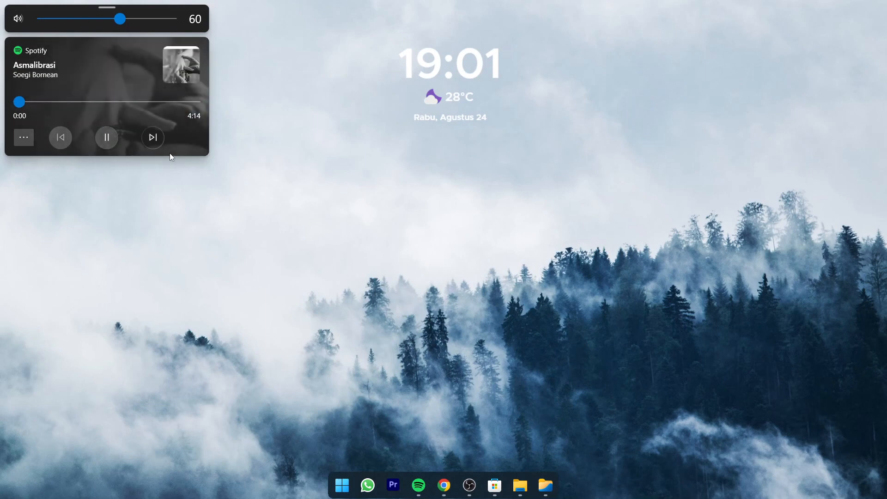
Raise and lower the system volume while Asmalibrasi plays, bringing it to 56
key("XF86AudioRaiseVolume")
key("XF86AudioRaiseVolume")
key("XF86AudioRaiseVolume")
key("XF86AudioRaiseVolume")
key("XF86AudioRaiseVolume")
key("XF86AudioLowerVolume")
key("XF86AudioLowerVolume")
key("XF86AudioLowerVolume")
key("XF86AudioLowerVolume")
key("XF86AudioLowerVolume")
key("XF86AudioLowerVolume")
key("XF86AudioLowerVolume")
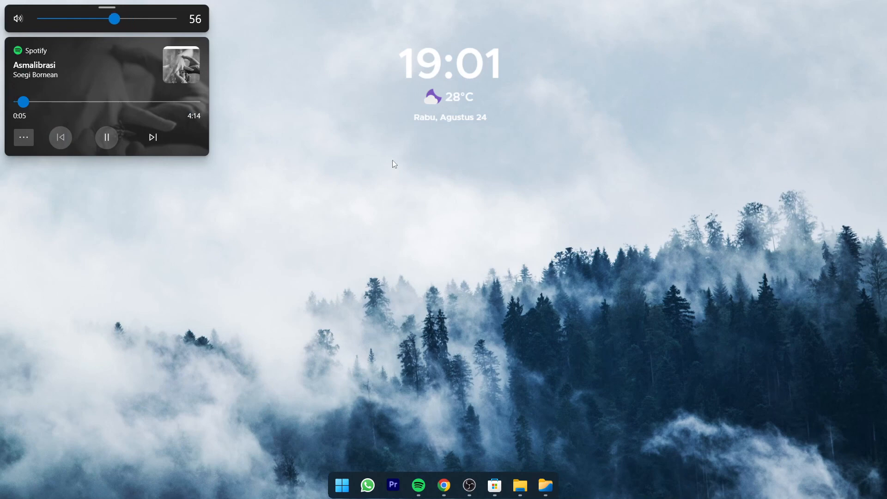